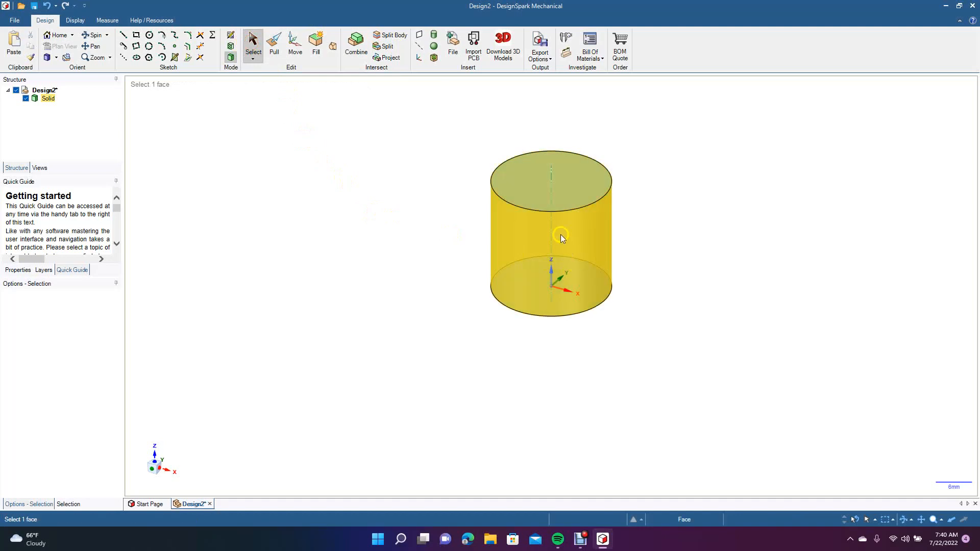
Start a sketch on the vertical plane through the cylinder's axis and view the sketch plane head-on.
left_click(552, 174)
key("k")
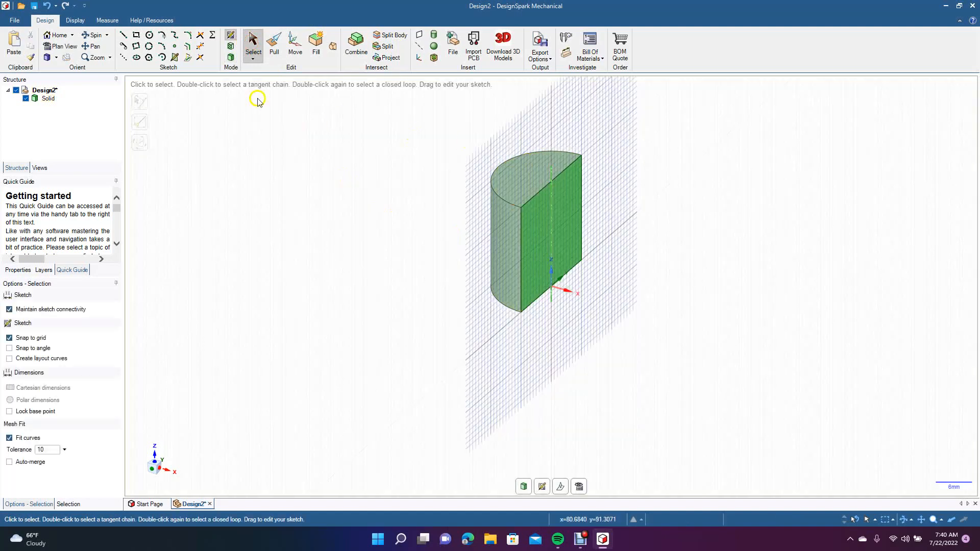
left_click(69, 47)
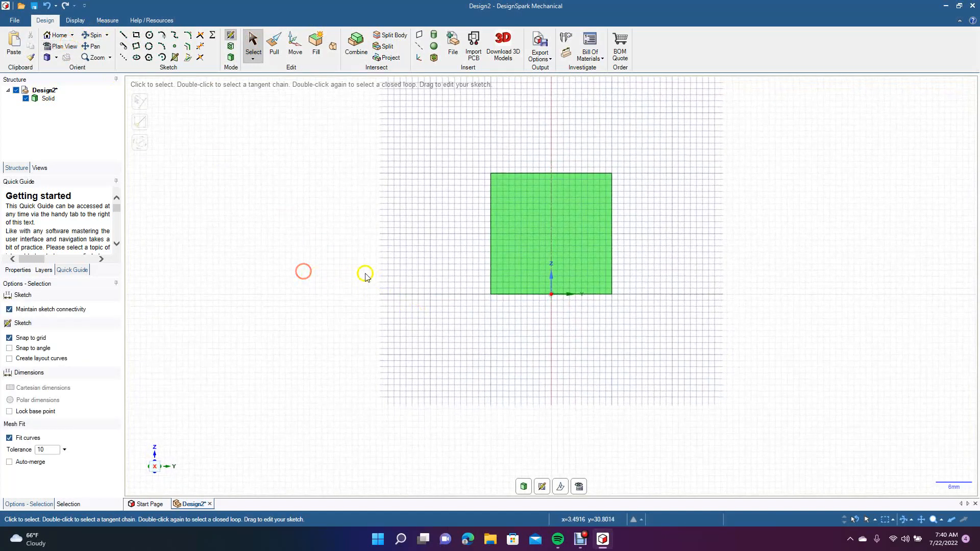
left_click(124, 34)
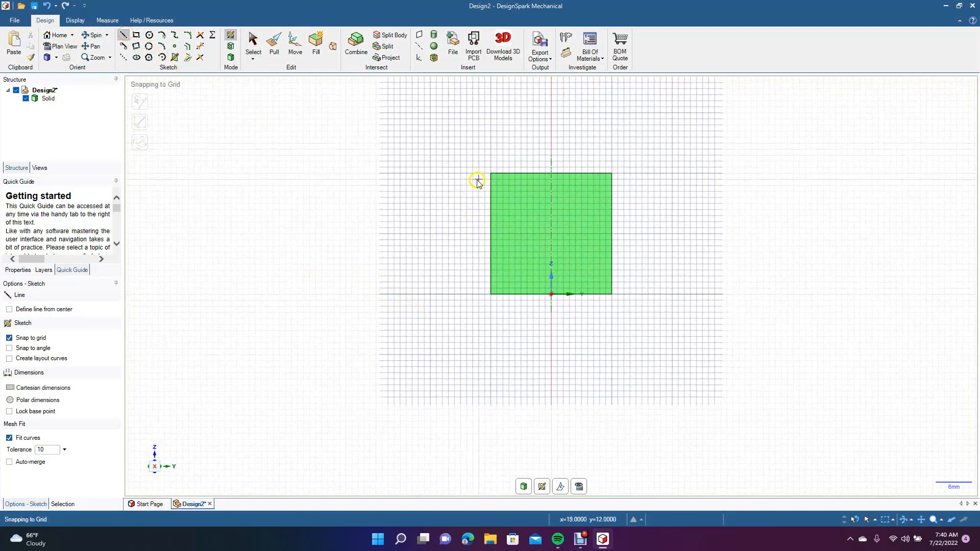
left_click(473, 180)
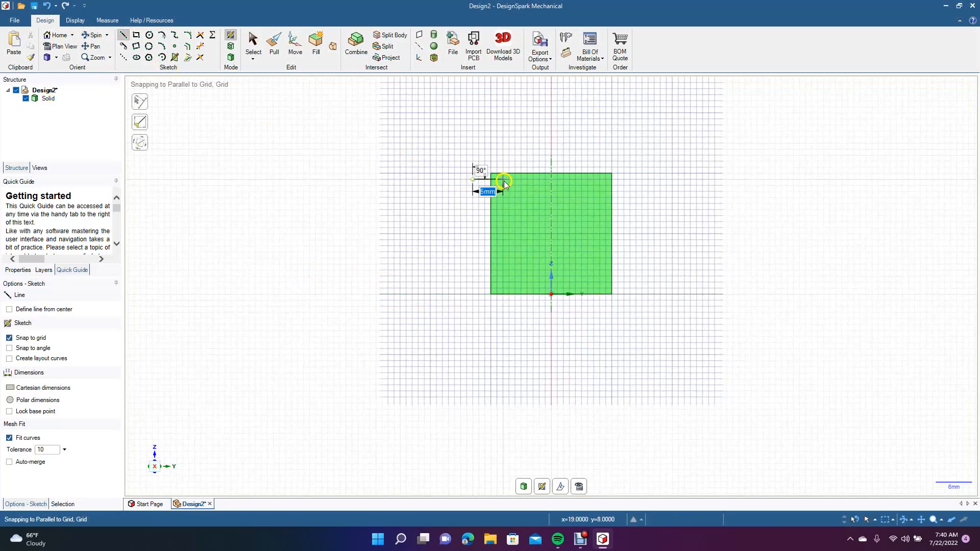
left_click(504, 182)
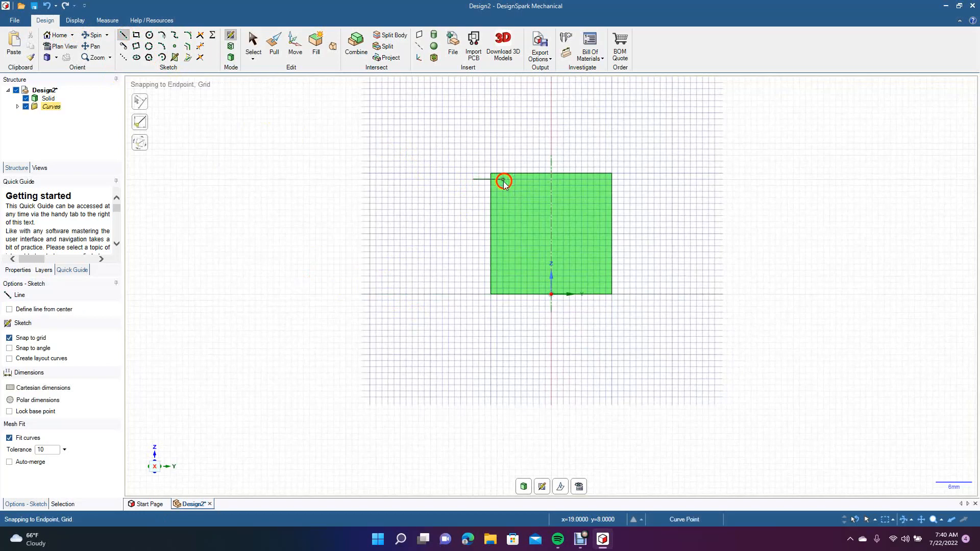
left_click(503, 216)
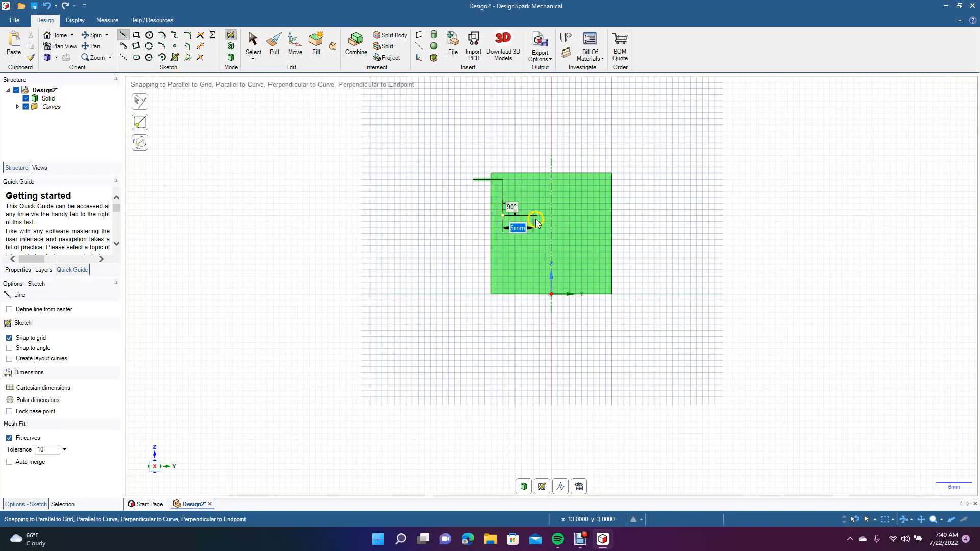
left_click(534, 217)
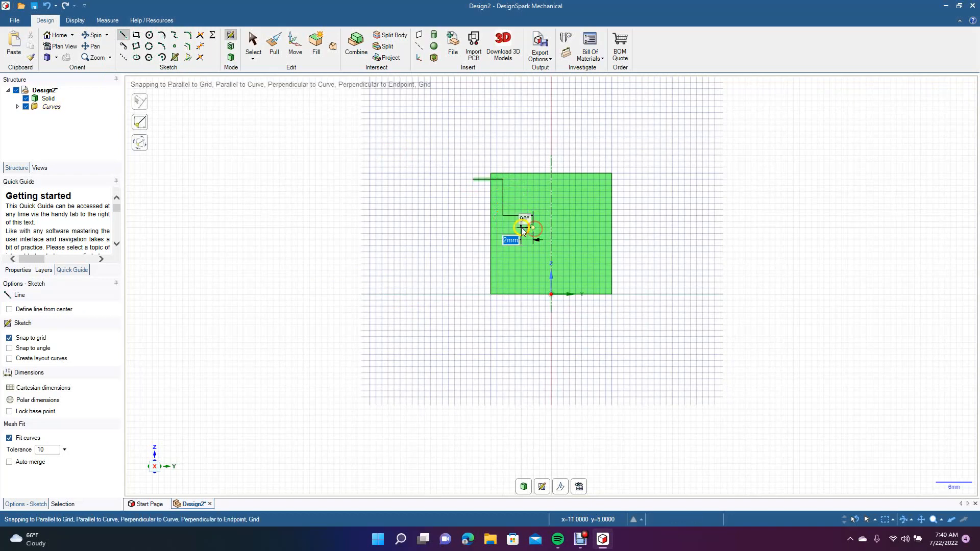
left_click(522, 228)
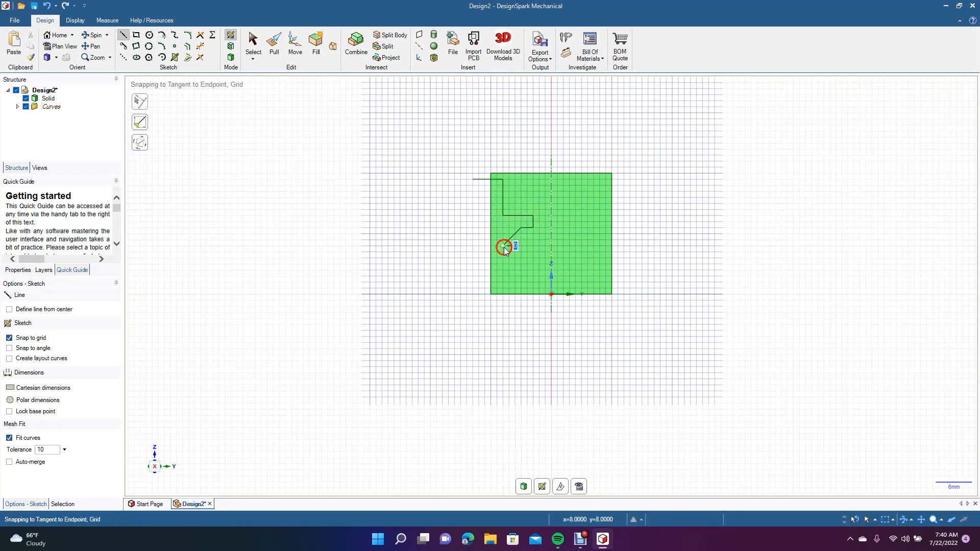
left_click(505, 249)
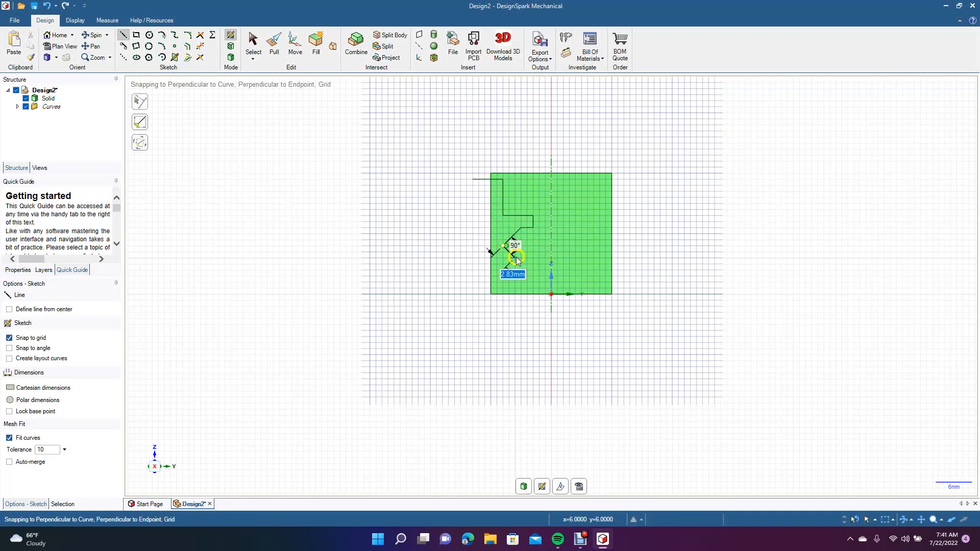
left_click(508, 260)
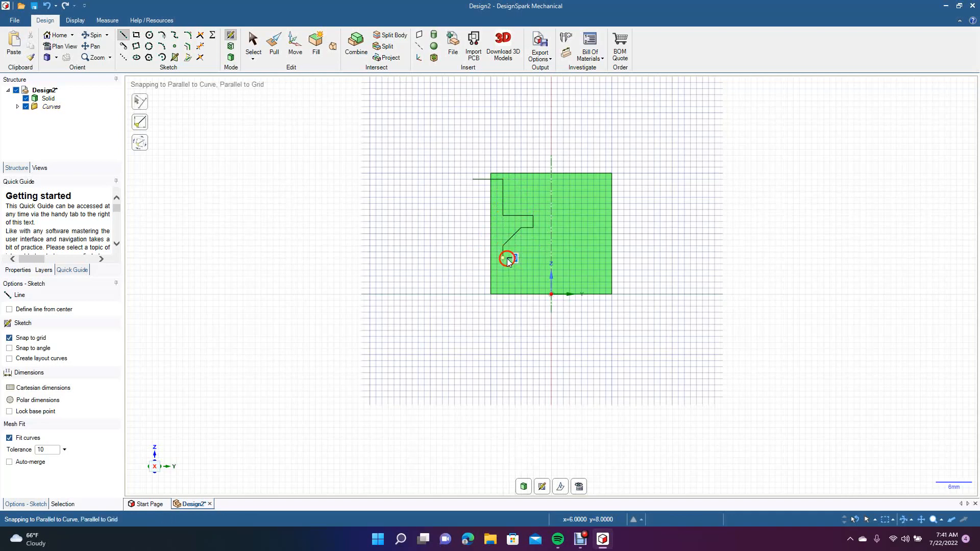
left_click(515, 269)
left_click(514, 283)
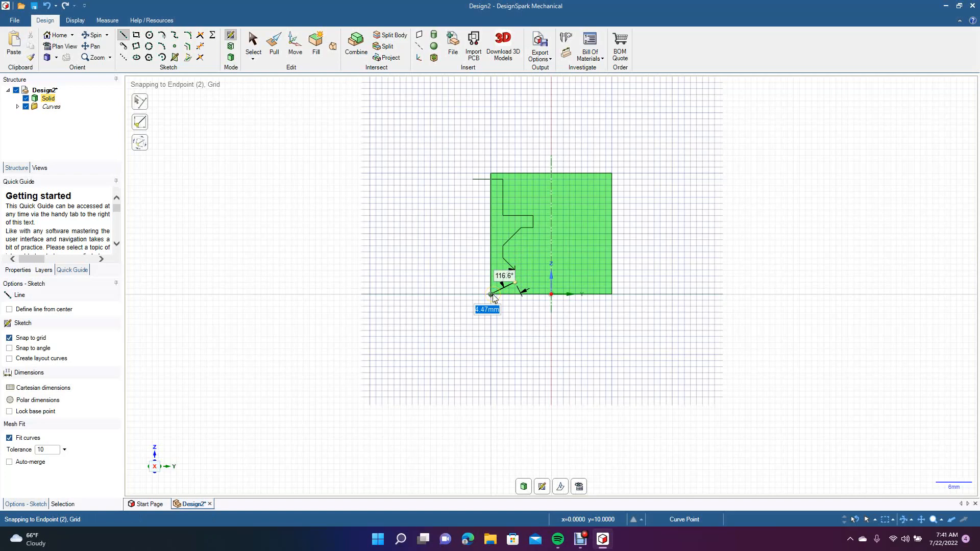
key("Escape")
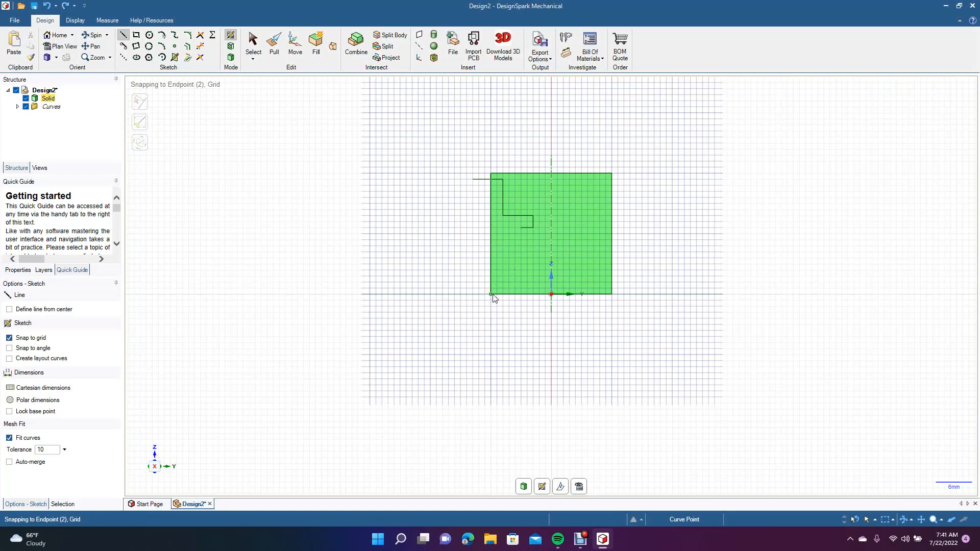
key("ctrl+z")
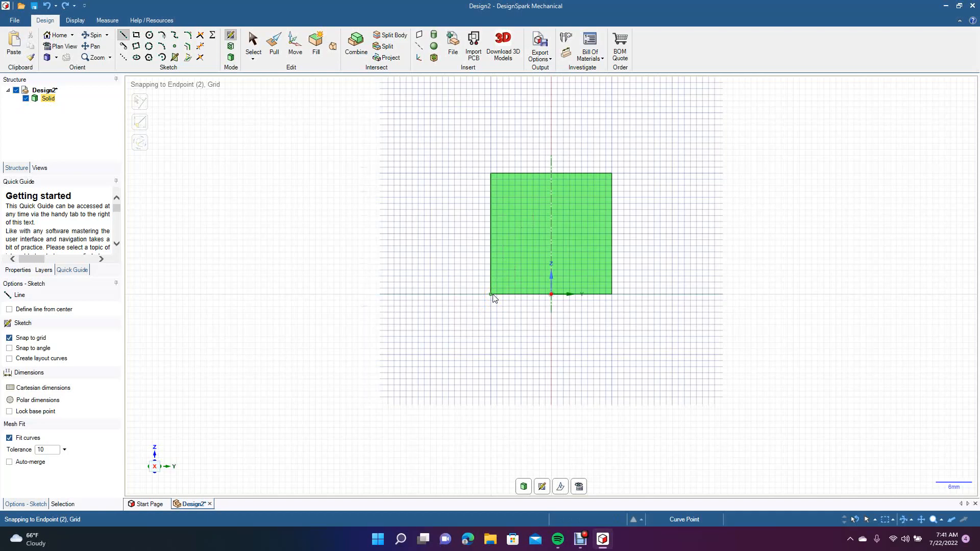
Sketch a vertical line about 29 mm long along the cylinder's axis and set it as the mirror line.
left_click(150, 49)
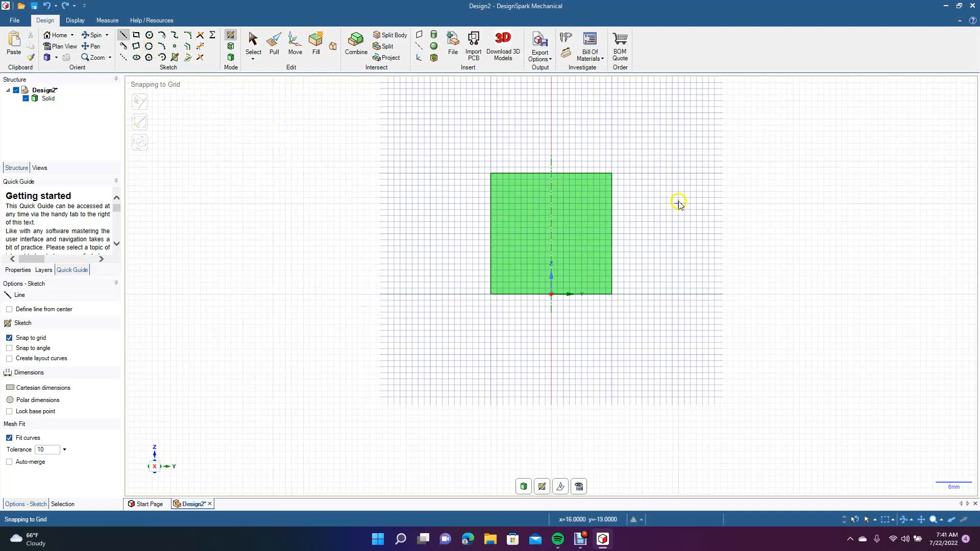
left_click(553, 156)
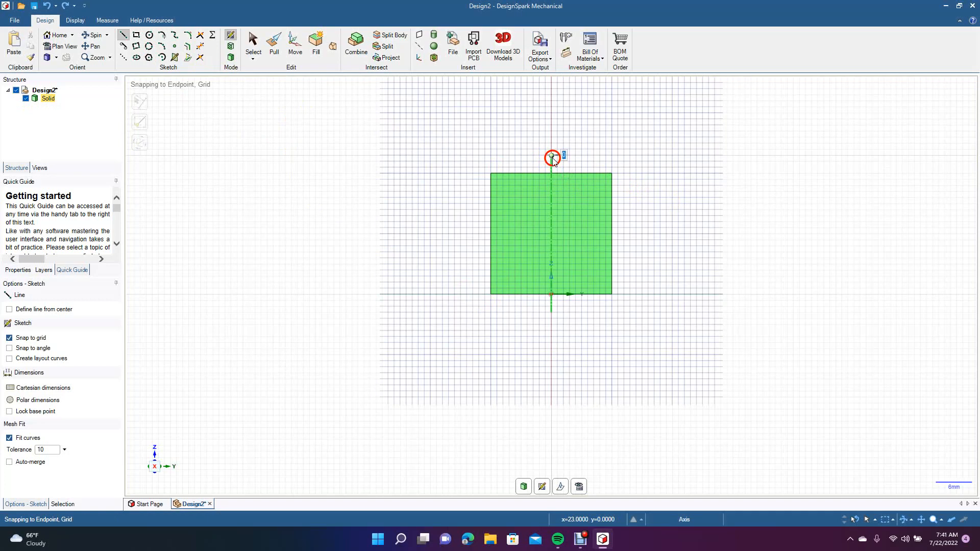
left_click(553, 333)
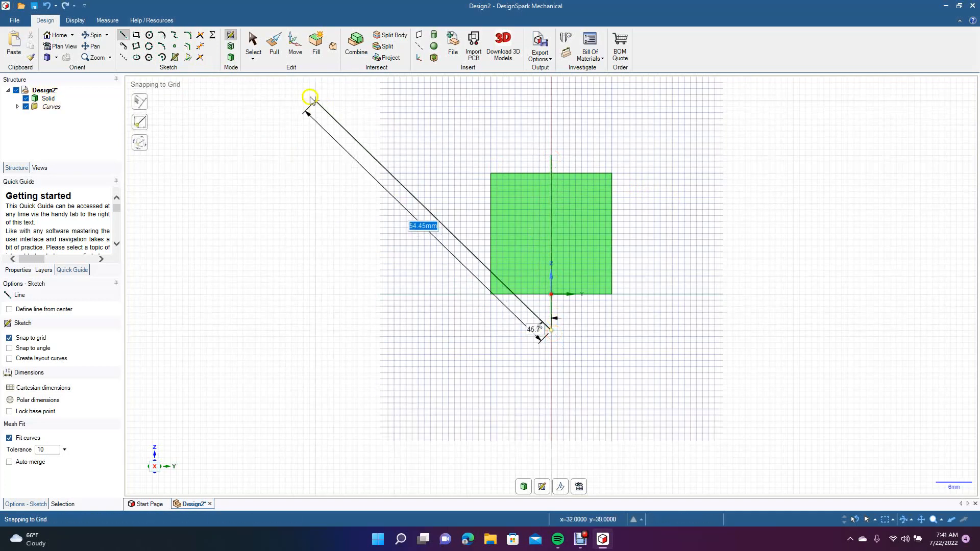
left_click(252, 43)
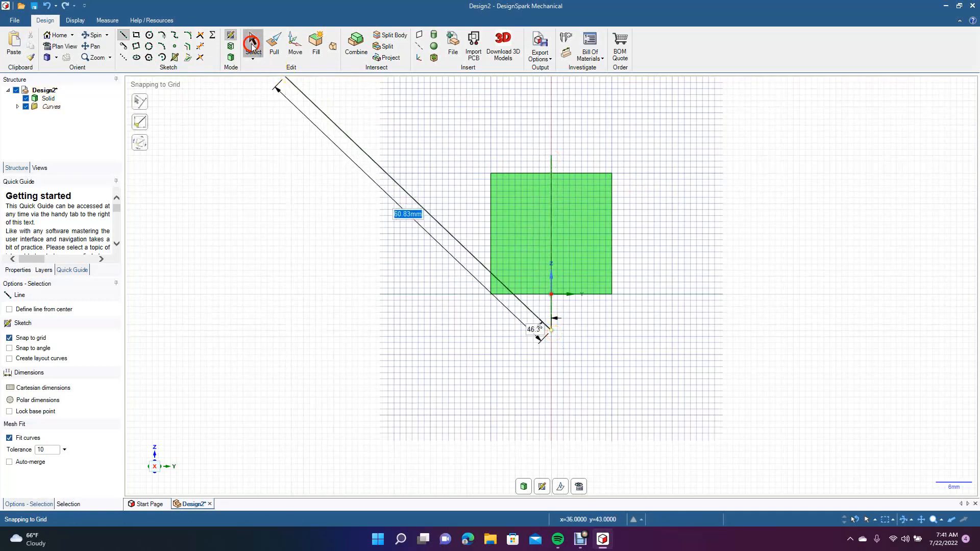
right_click(551, 163)
left_click(569, 166)
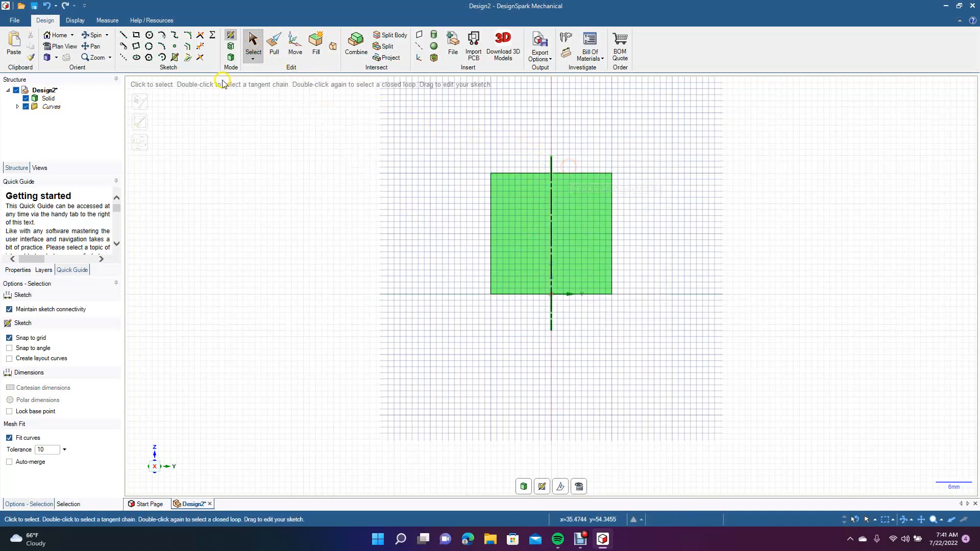
Sketch the mirrored profile's upper part beside the cylinder's wall with lines of about 4 mm across, 7 mm down, 3 mm inward, 2.83 mm diagonal and 2 mm down.
left_click(123, 34)
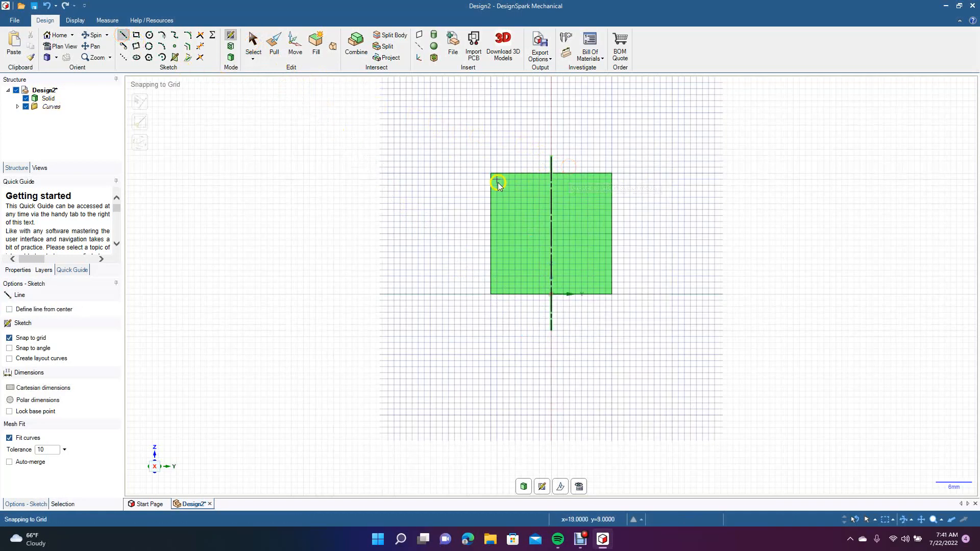
left_click(480, 180)
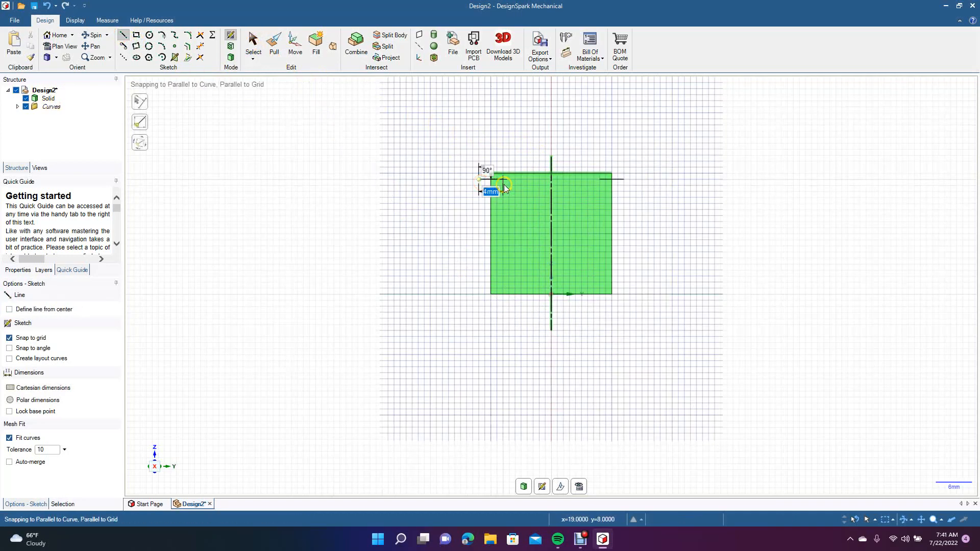
left_click(505, 180)
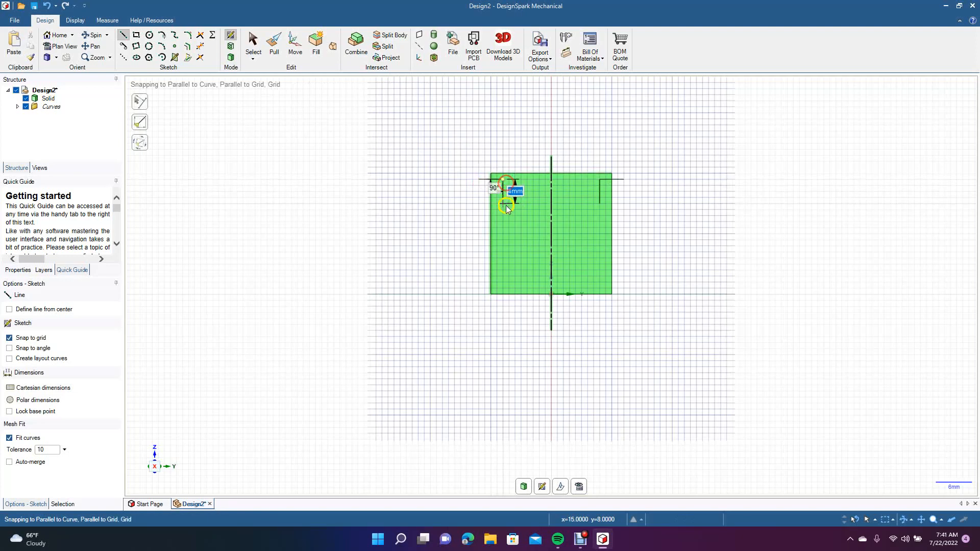
left_click(505, 221)
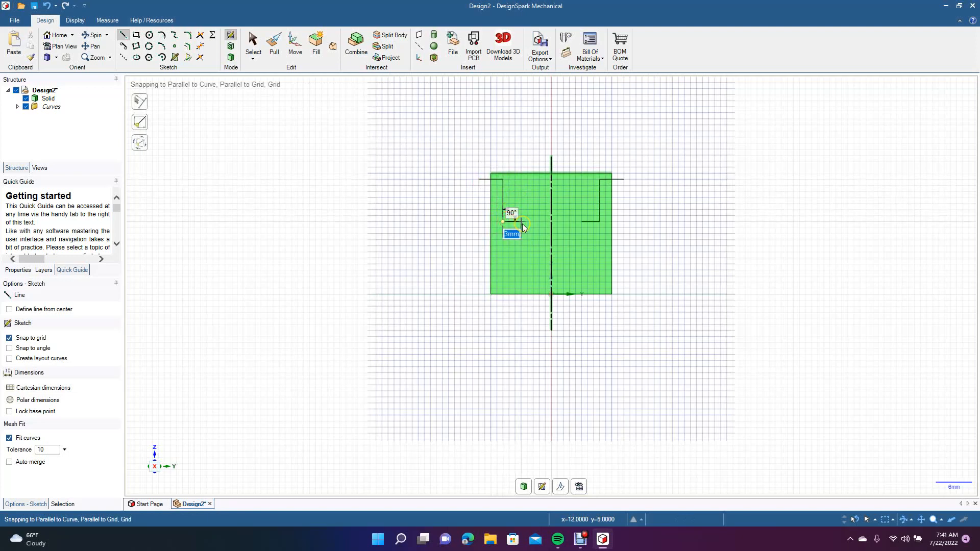
left_click(521, 221)
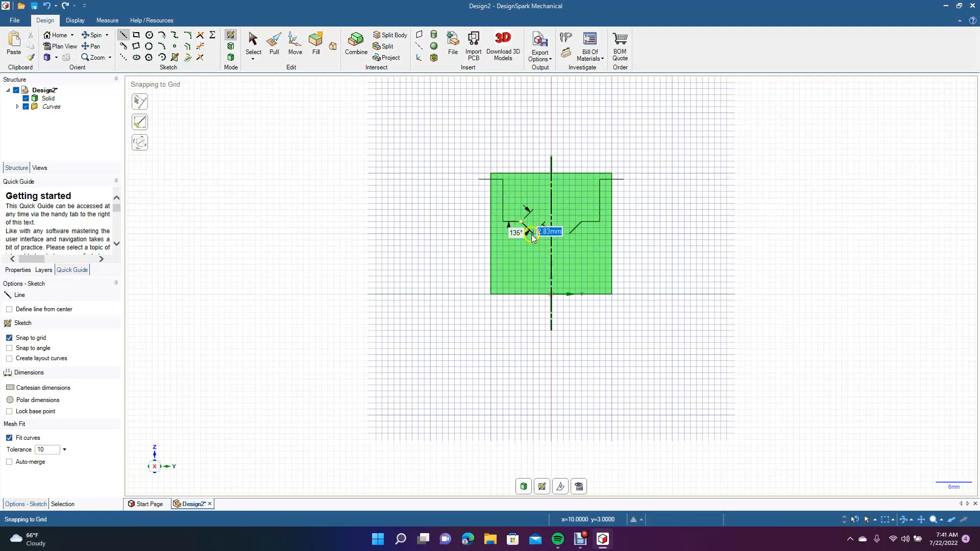
left_click(532, 233)
left_click(532, 245)
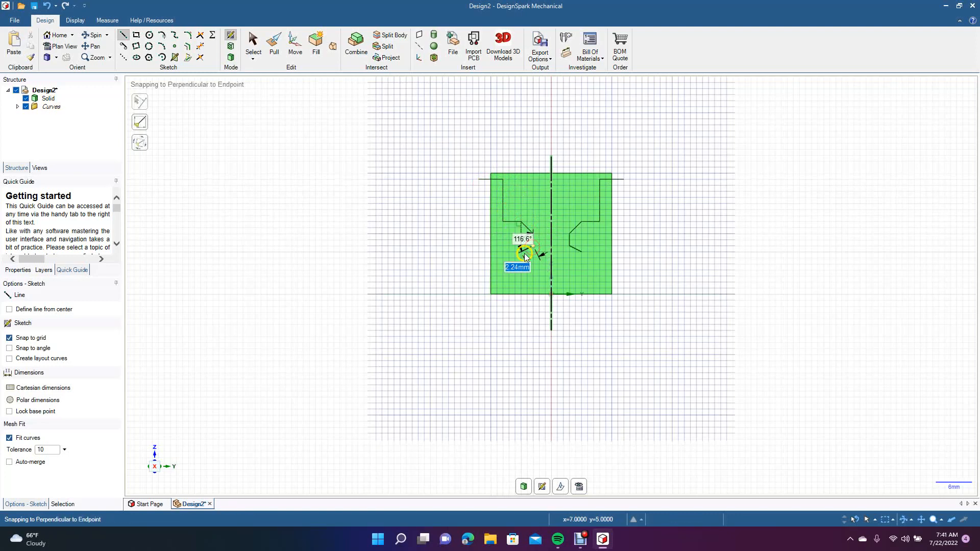
Continue the profile stepping outward to about 2 mm below the cylinder's base, run it 3 mm outward, and close it with a 21 mm vertical line.
left_click(521, 256)
left_click(509, 257)
left_click(509, 276)
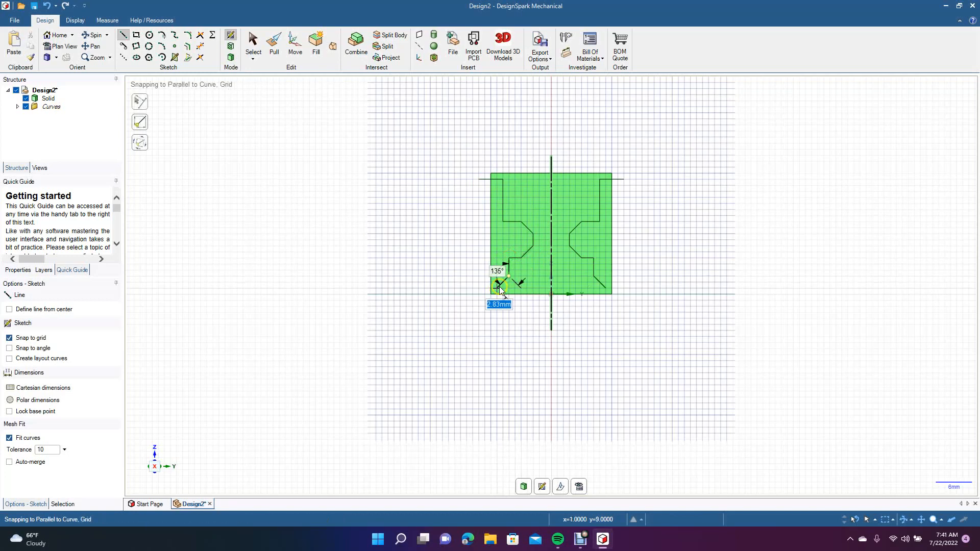
left_click(497, 287)
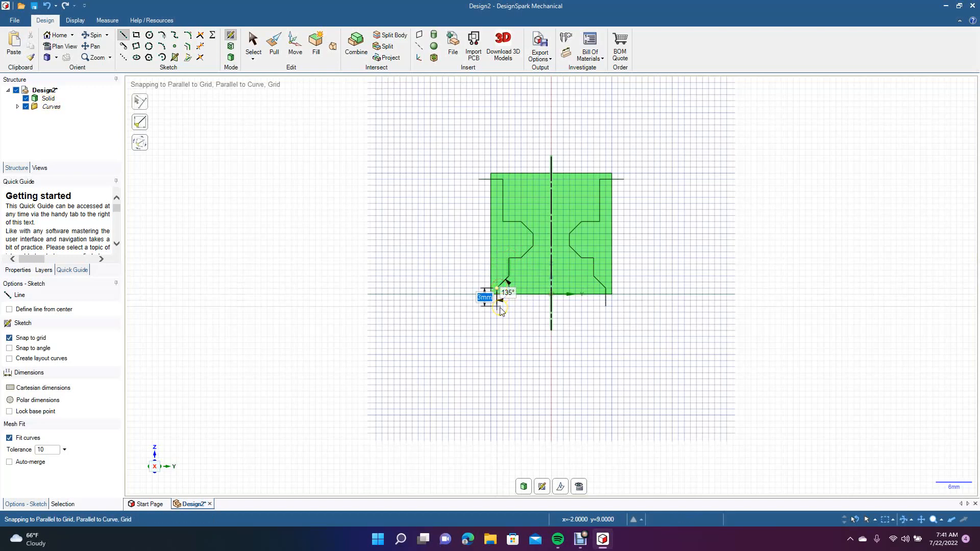
left_click(498, 306)
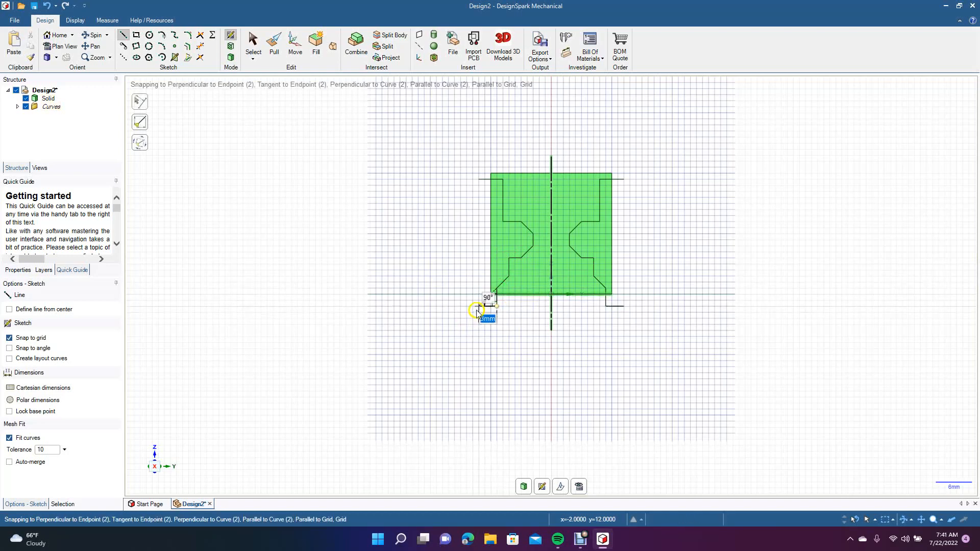
left_click(479, 306)
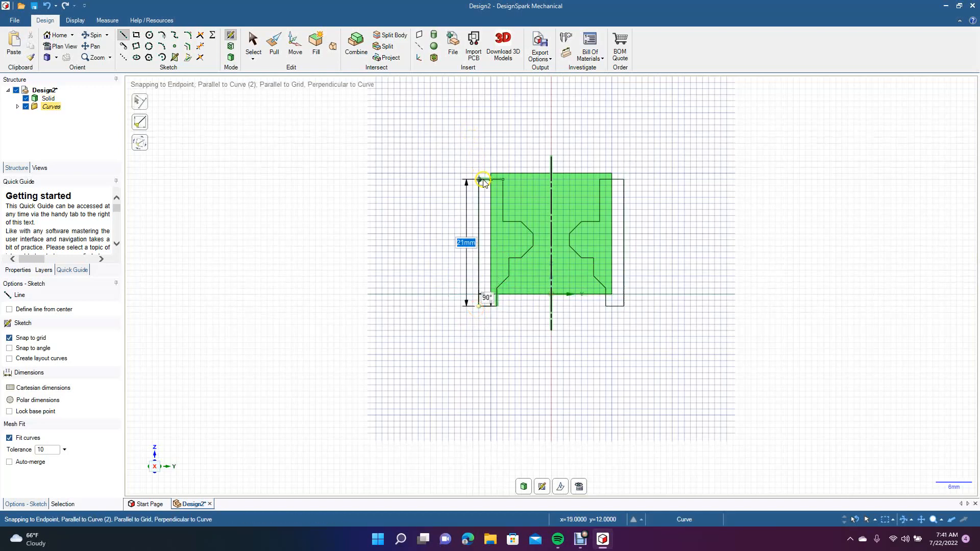
left_click(482, 180)
left_click(253, 44)
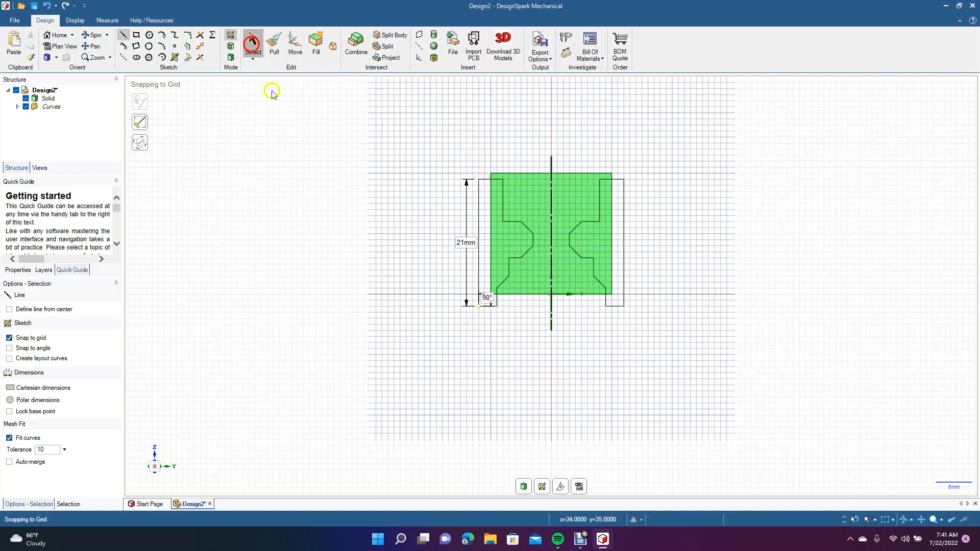
left_click(299, 165)
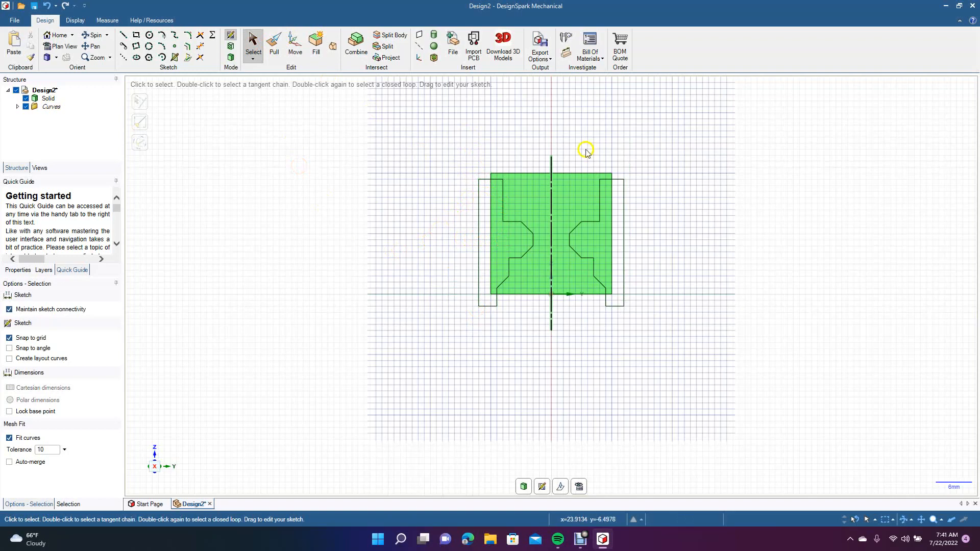
Delete the mirror line on the cylinder's axis and switch to 3D mode to turn both closed profiles into surfaces.
left_click(551, 166)
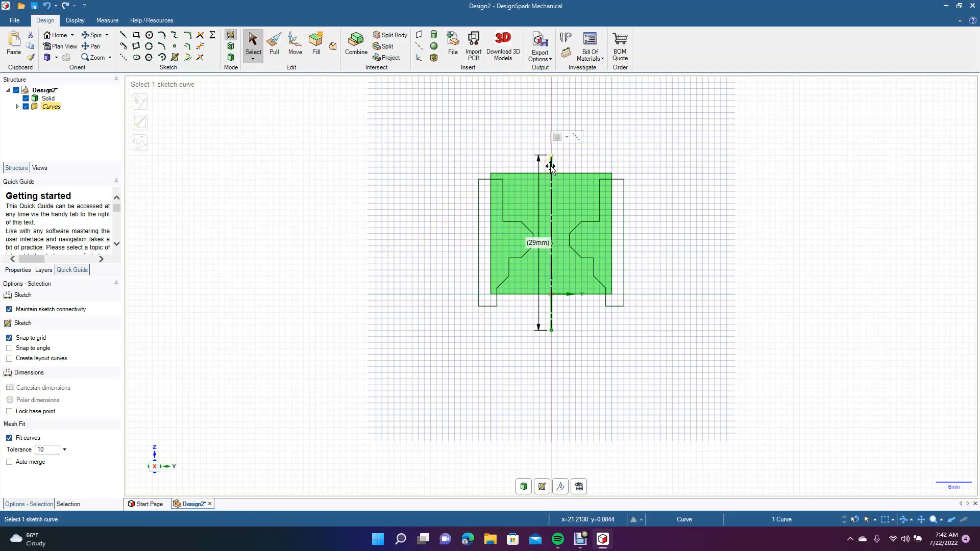
key("Delete")
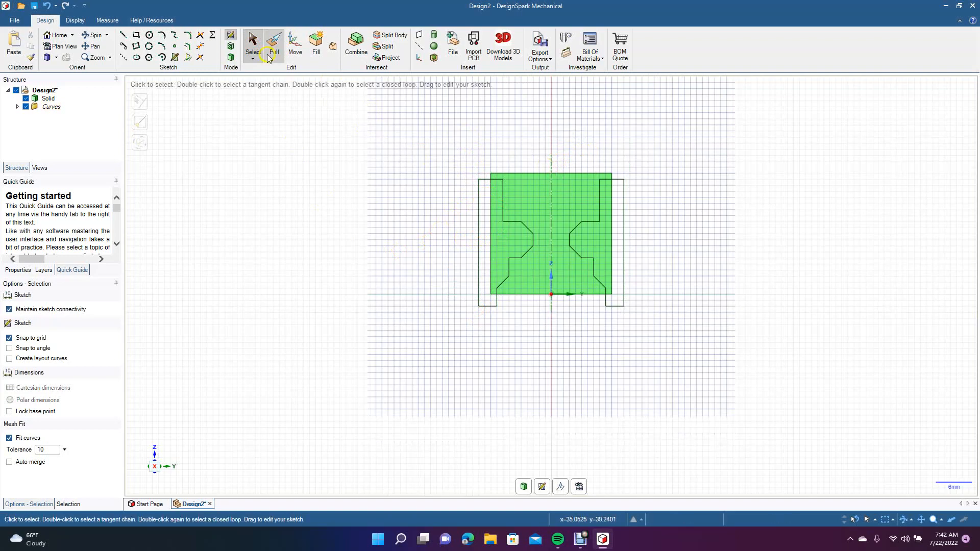
left_click(230, 57)
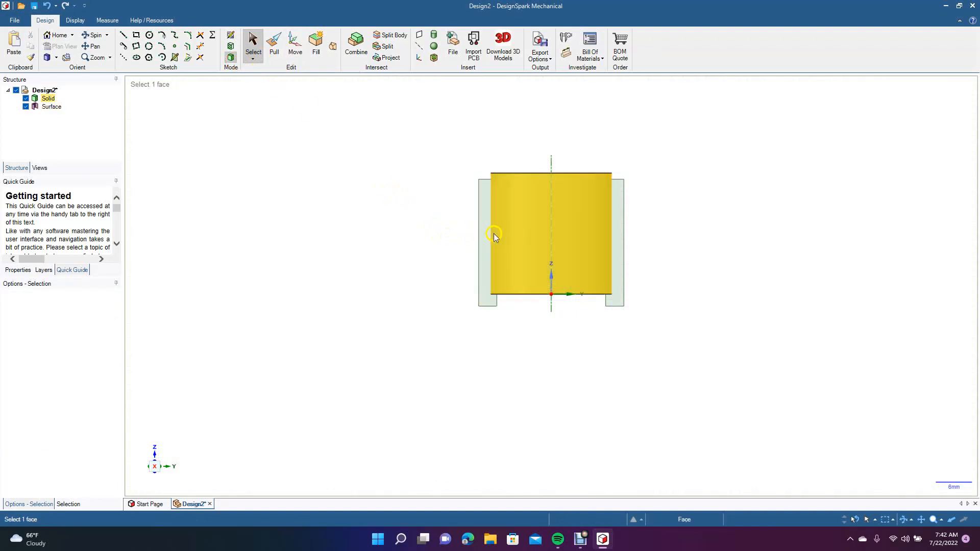
left_click(480, 238)
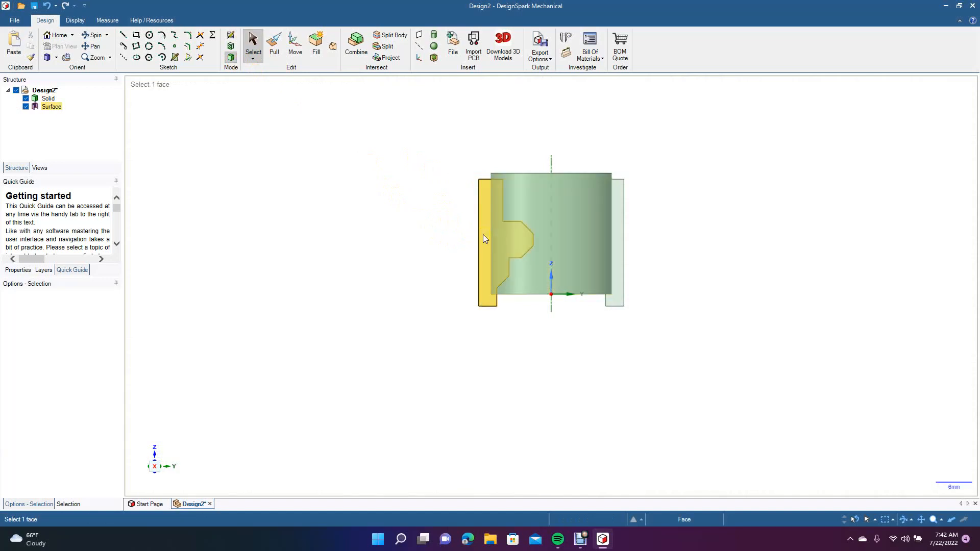
left_click(545, 203)
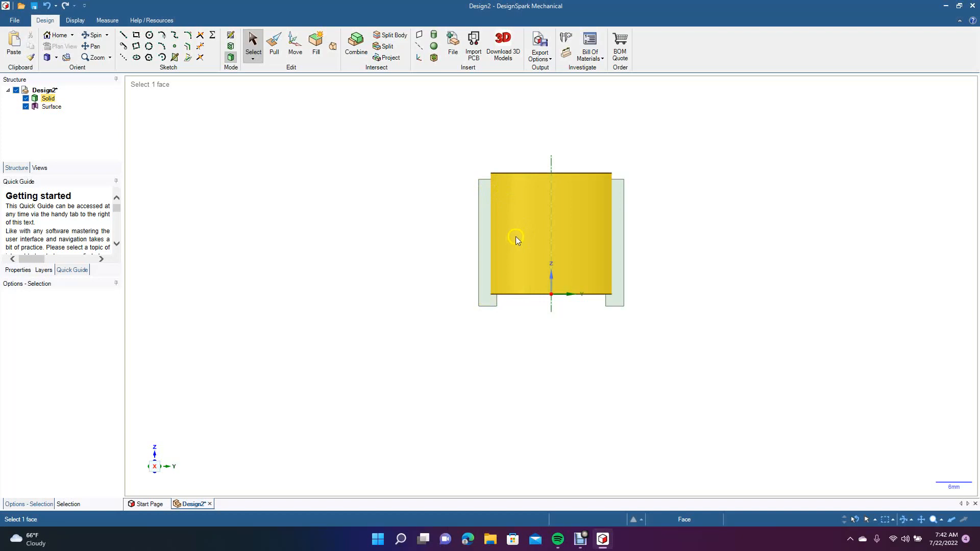
Cut the cylinder by revolving the left profile surface a full turn about its outer vertical edge.
left_click(440, 225)
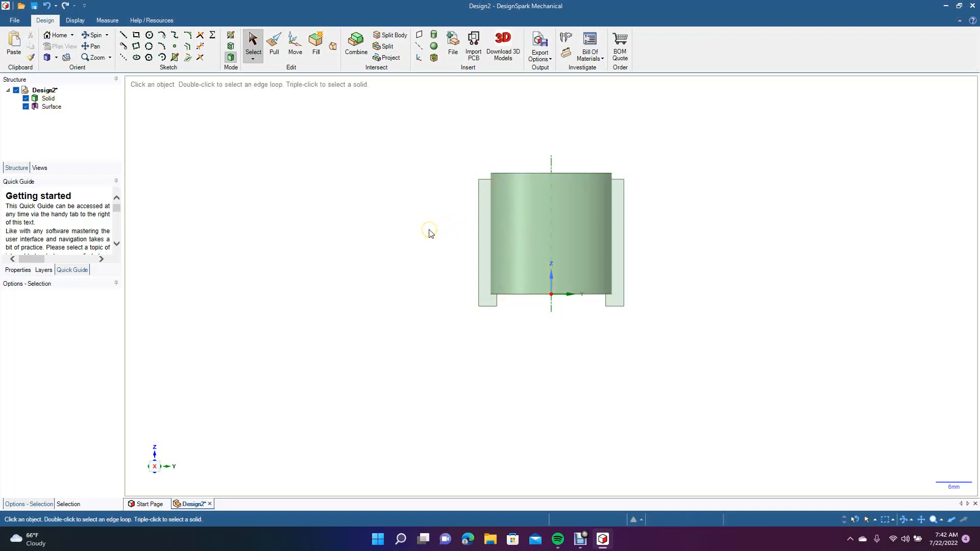
left_click(302, 149)
left_click(273, 45)
left_click(488, 240)
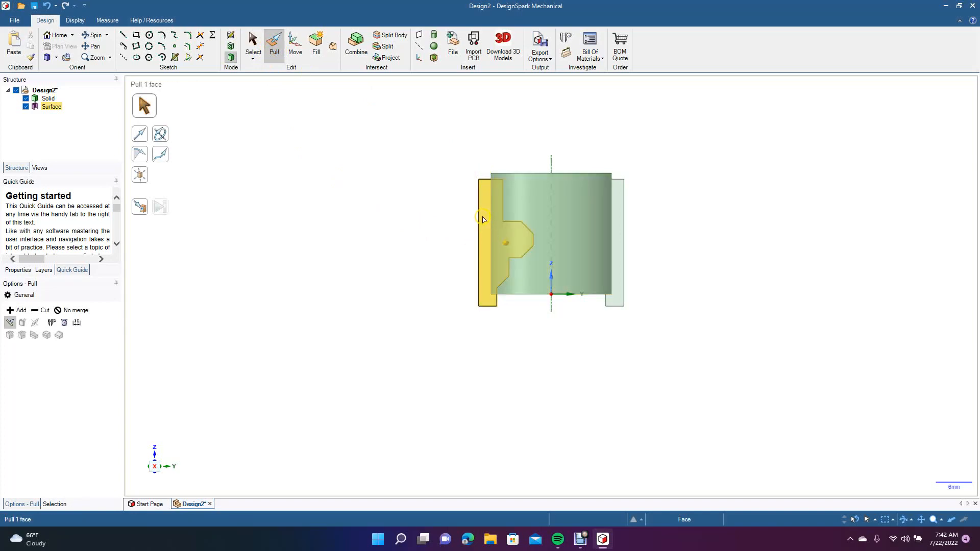
left_click(484, 220)
left_click(312, 248)
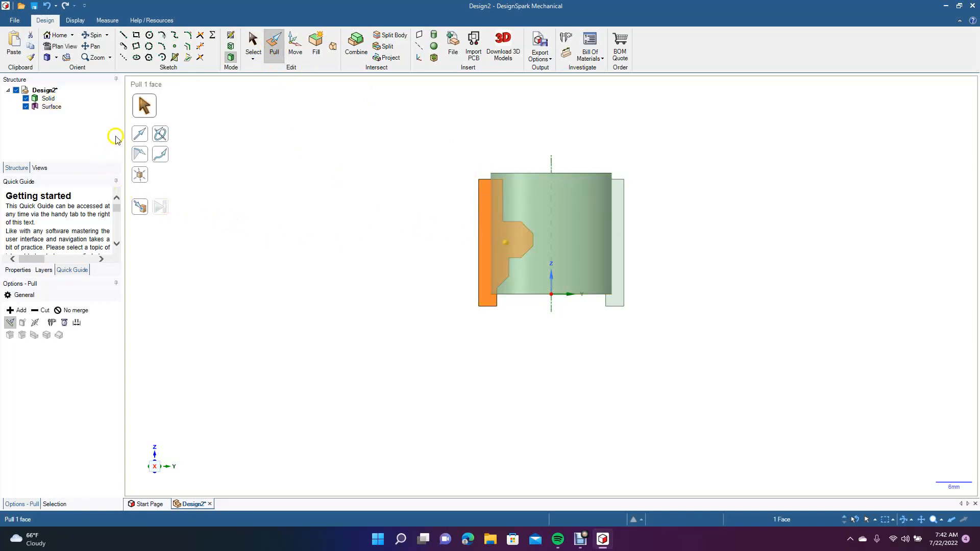
left_click(160, 134)
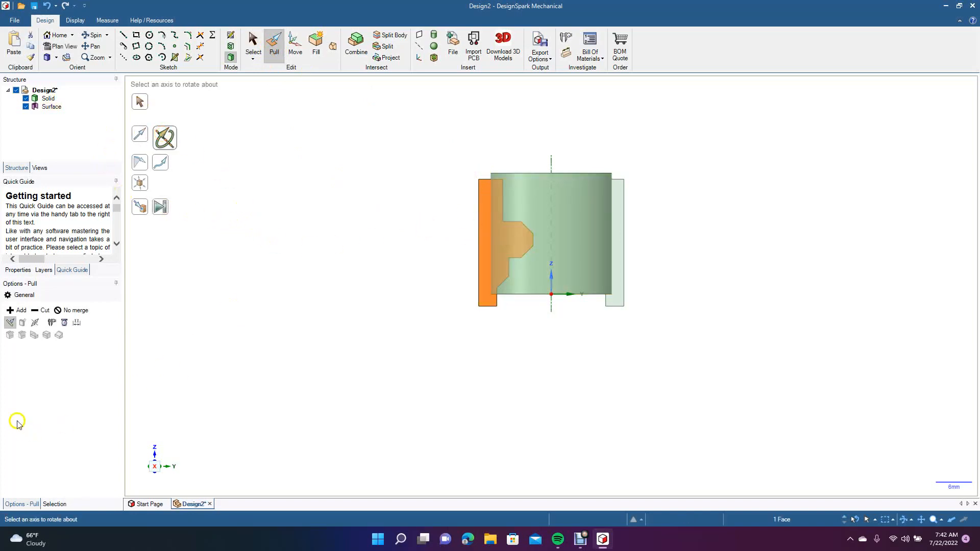
left_click(37, 311)
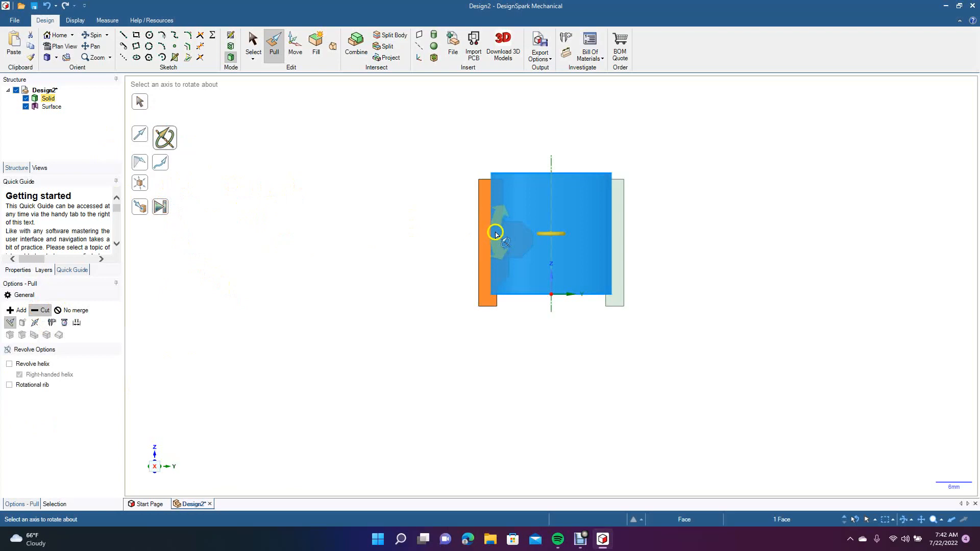
left_click(478, 228)
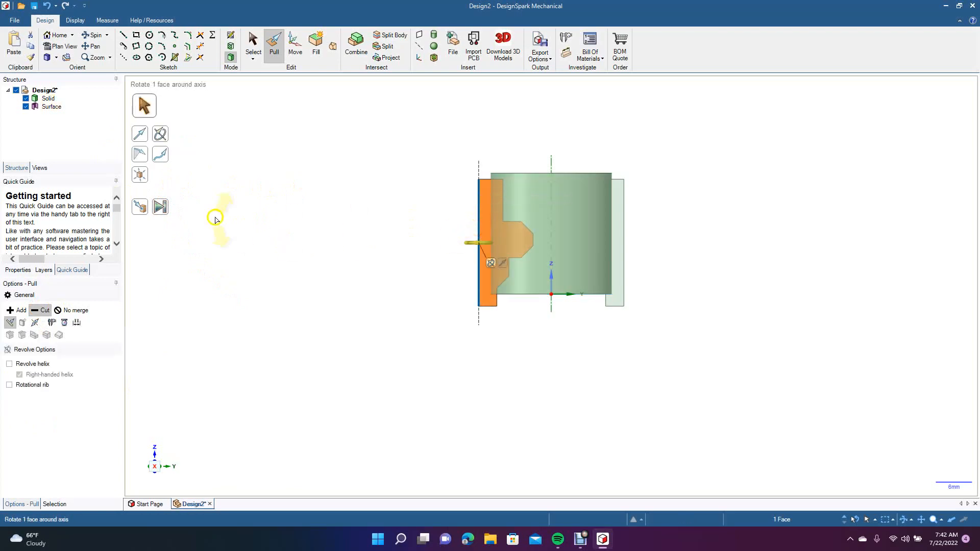
left_click(162, 209)
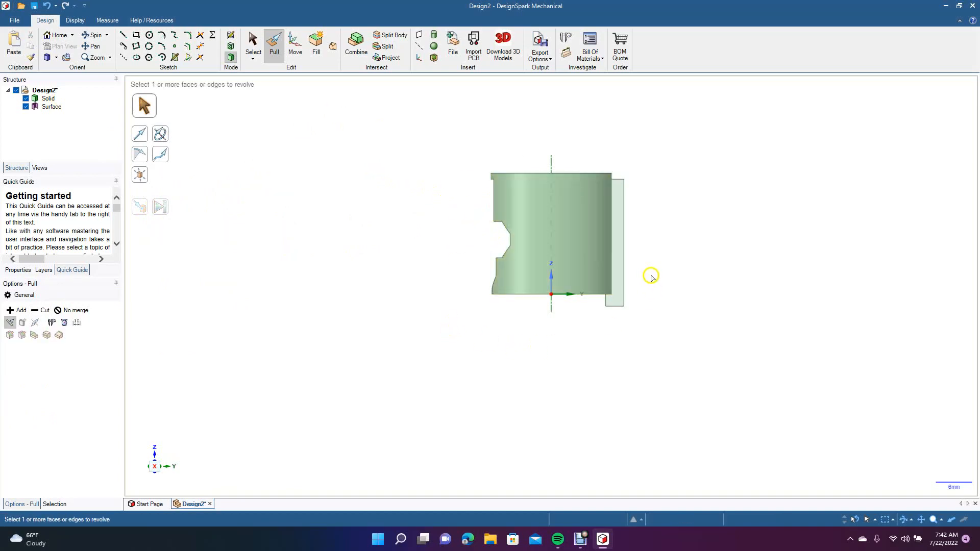
Cut the cylinder by revolving the remaining right profile surface a full turn about its outer vertical edge.
left_click(617, 240)
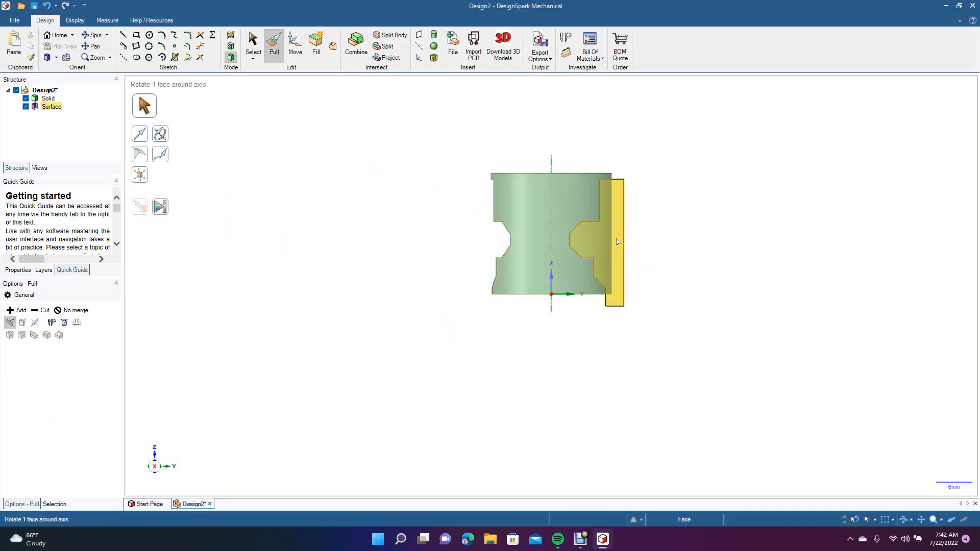
left_click(617, 240)
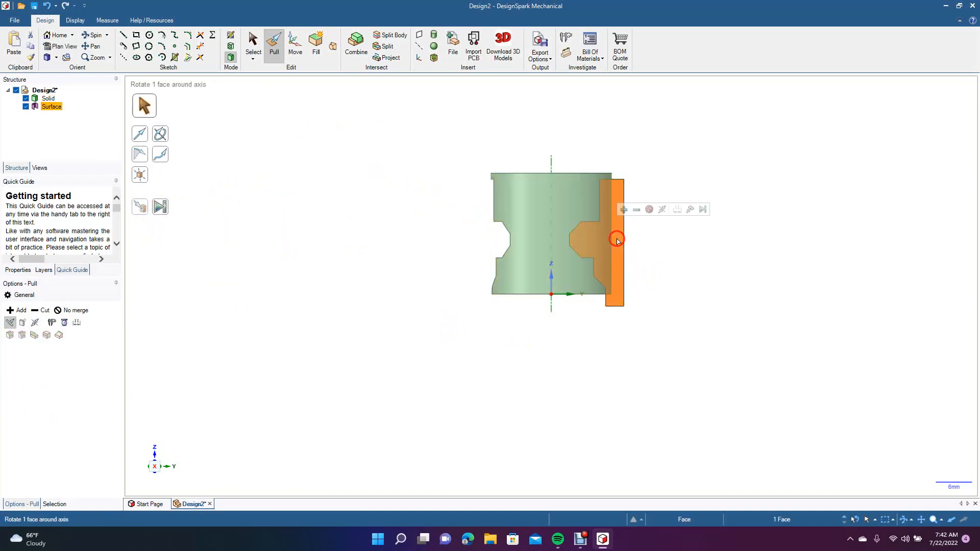
left_click(160, 134)
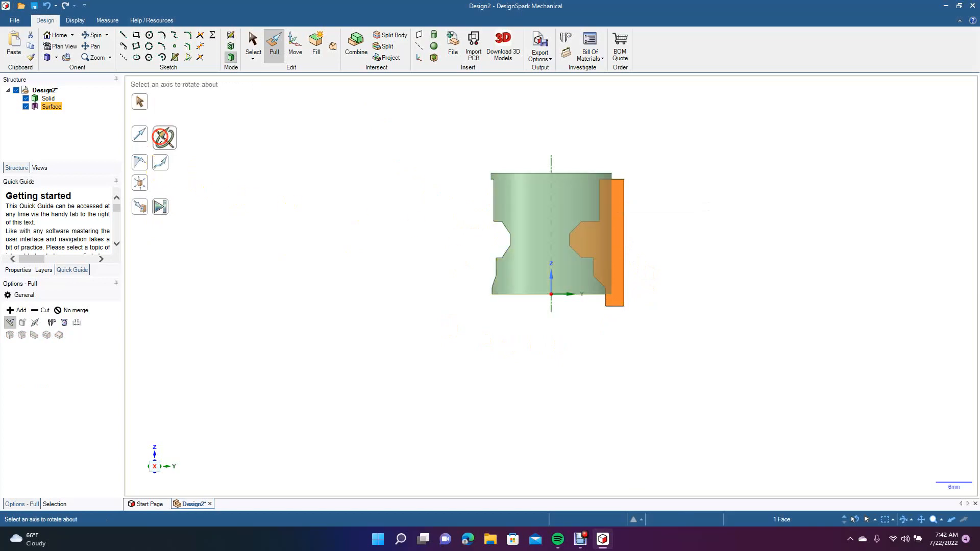
left_click(35, 312)
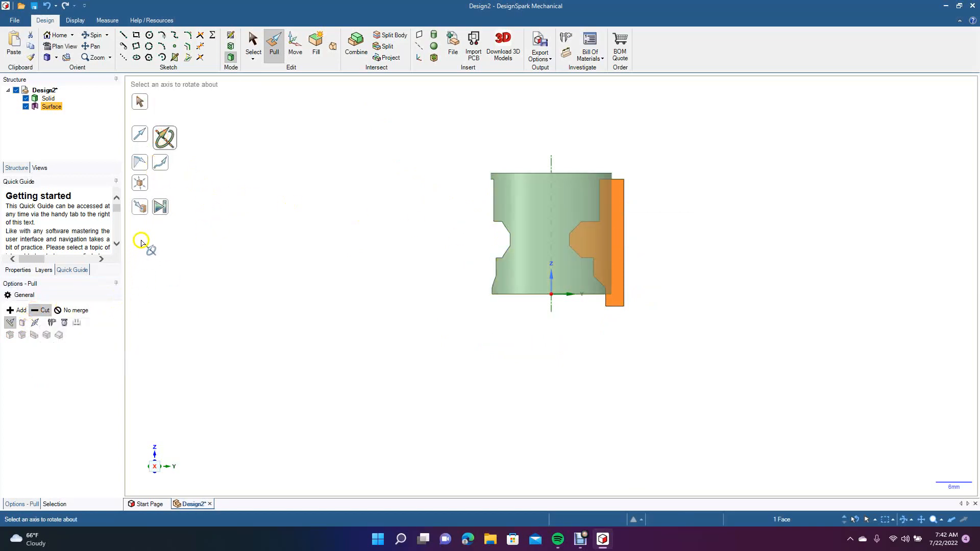
left_click(623, 244)
left_click(160, 207)
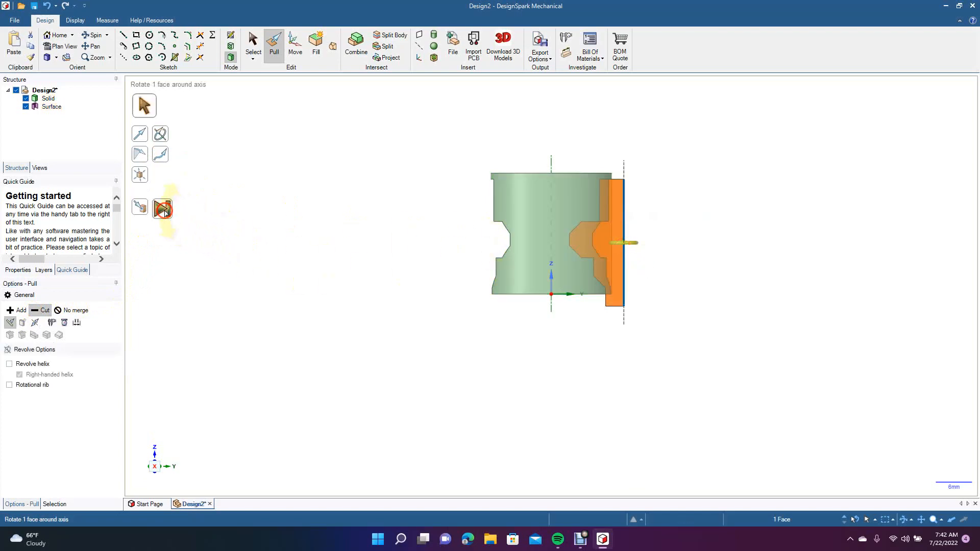
left_click(253, 43)
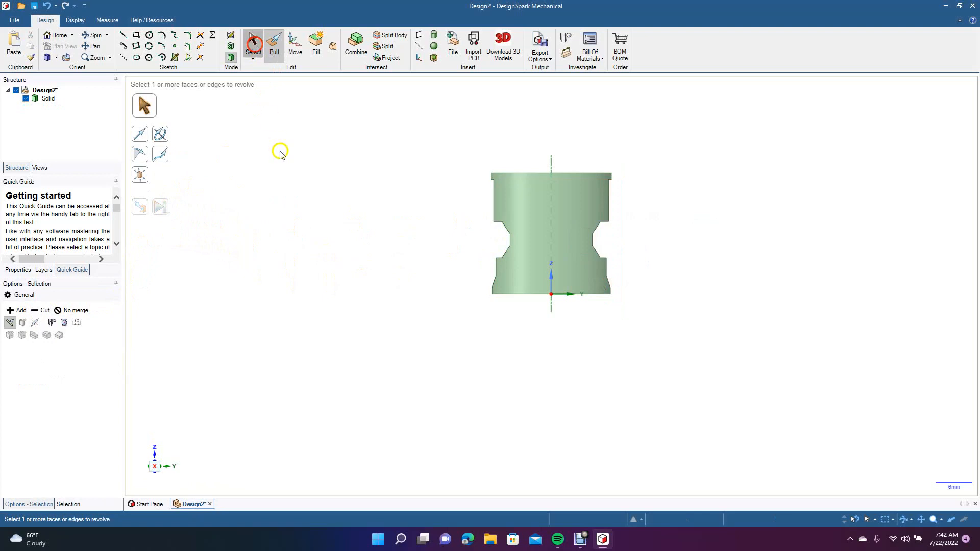
Shell the cut cylinder with a 0.5 mm wall, removing its flat circular end face, and inspect the hollow body from several sides.
left_click(93, 35)
left_click_drag(340, 239, 282, 356)
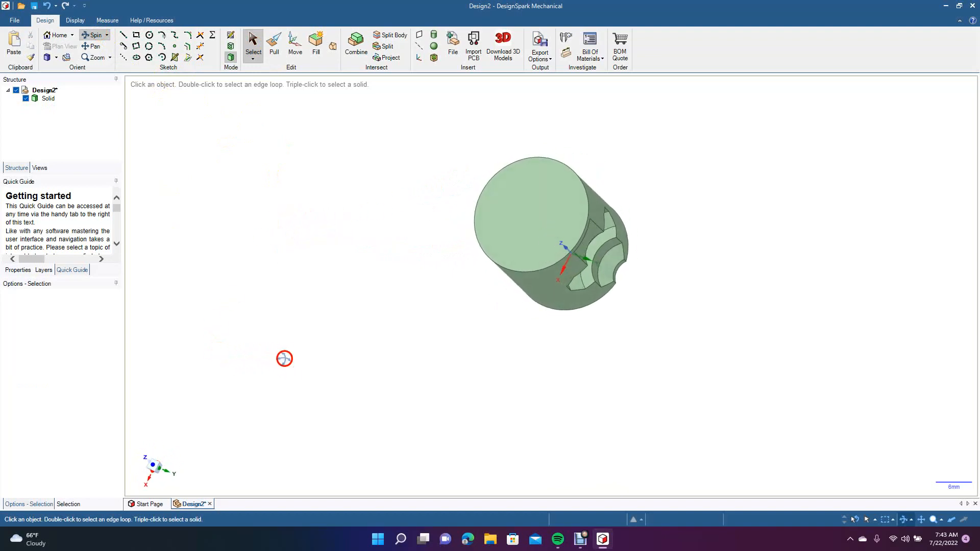
left_click(434, 57)
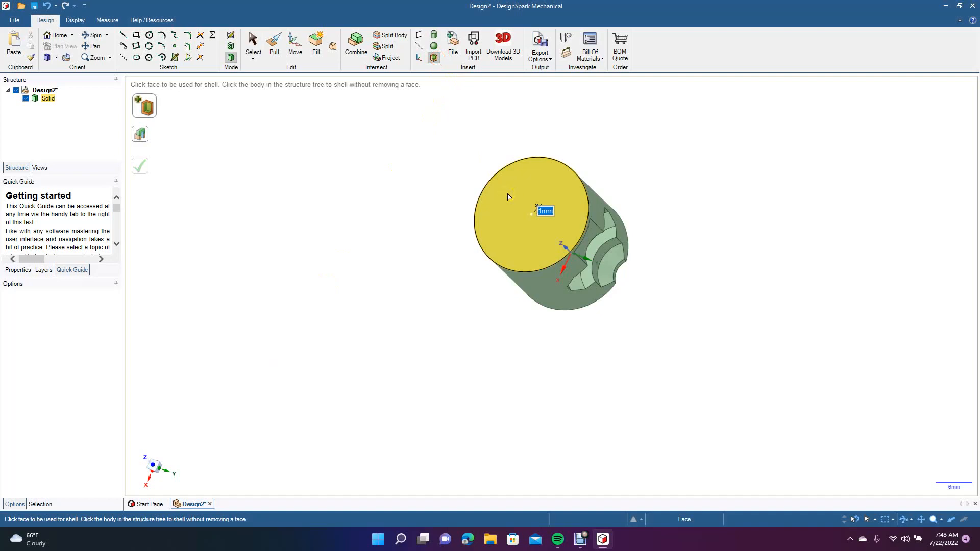
type(".5")
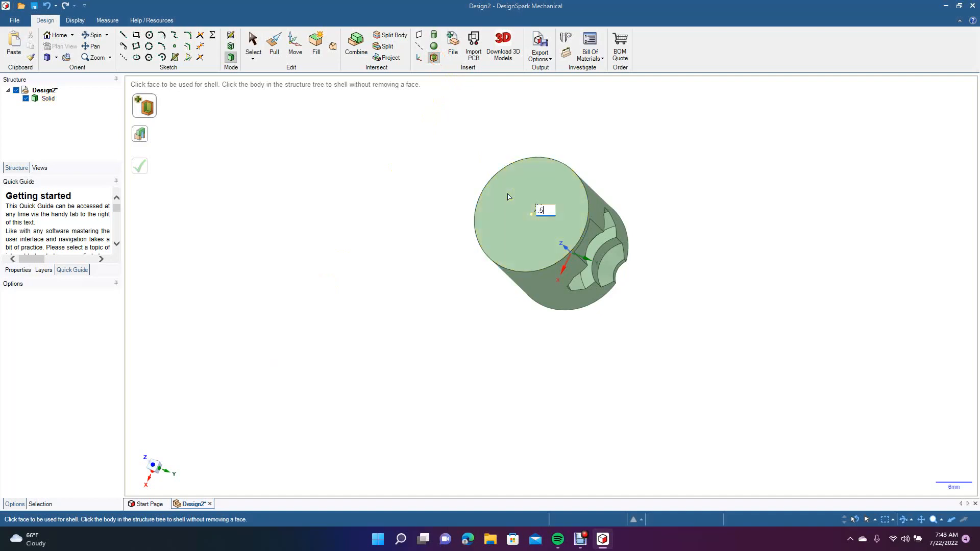
left_click(437, 255)
left_click(524, 229)
left_click(93, 35)
left_click_drag(354, 183, 553, 129)
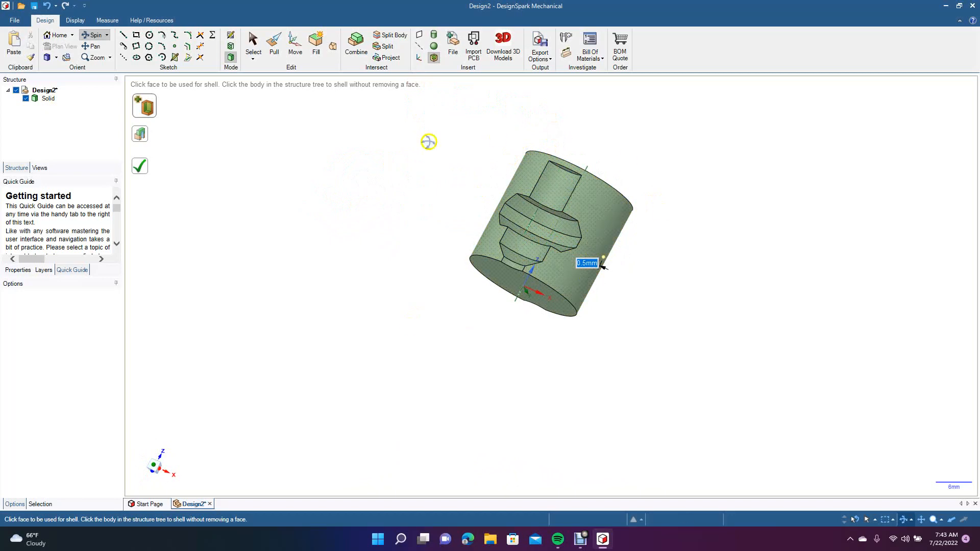
left_click(361, 213)
left_click_drag(361, 213, 313, 263)
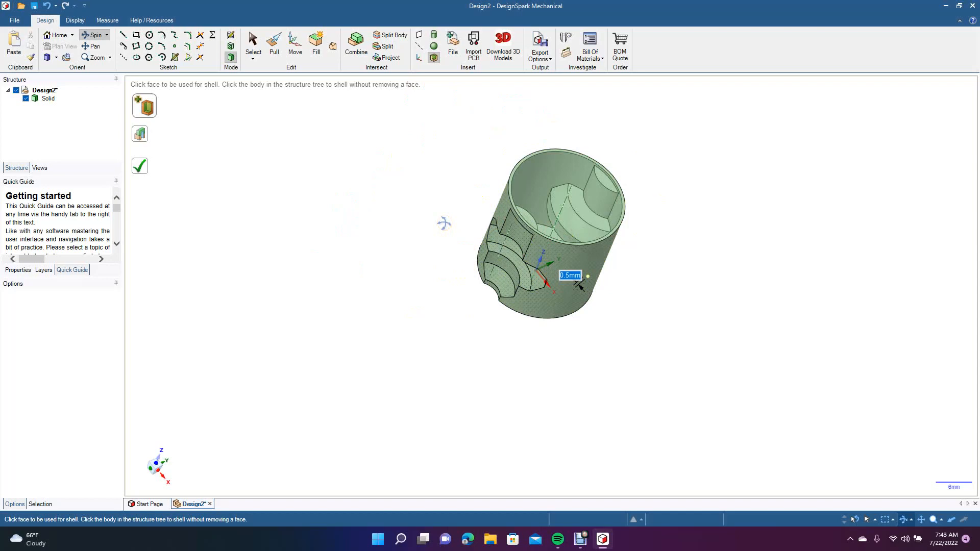
Undo the shell, both revolved cuts and the stepped profile sketch, back to the sketch with only the vertical mirror line.
key("ctrl+z")
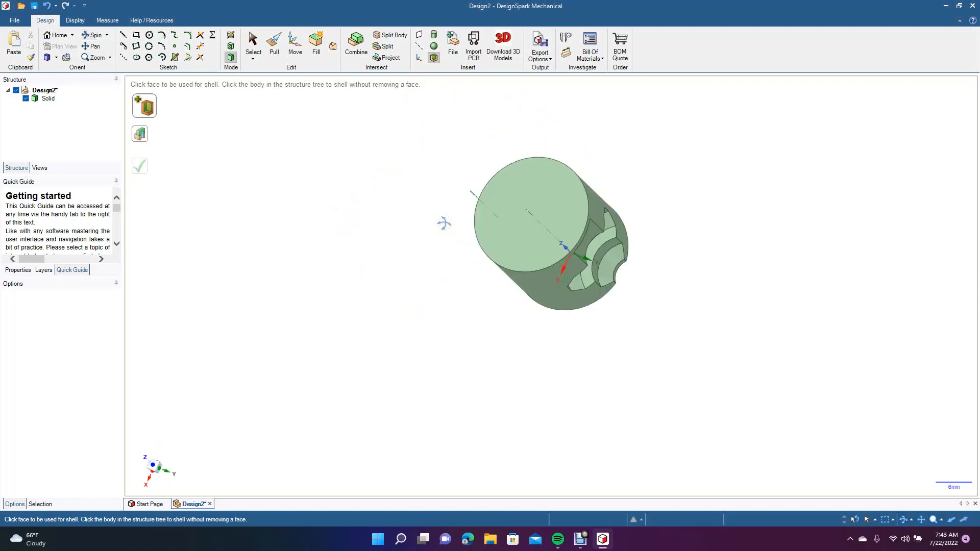
key("k")
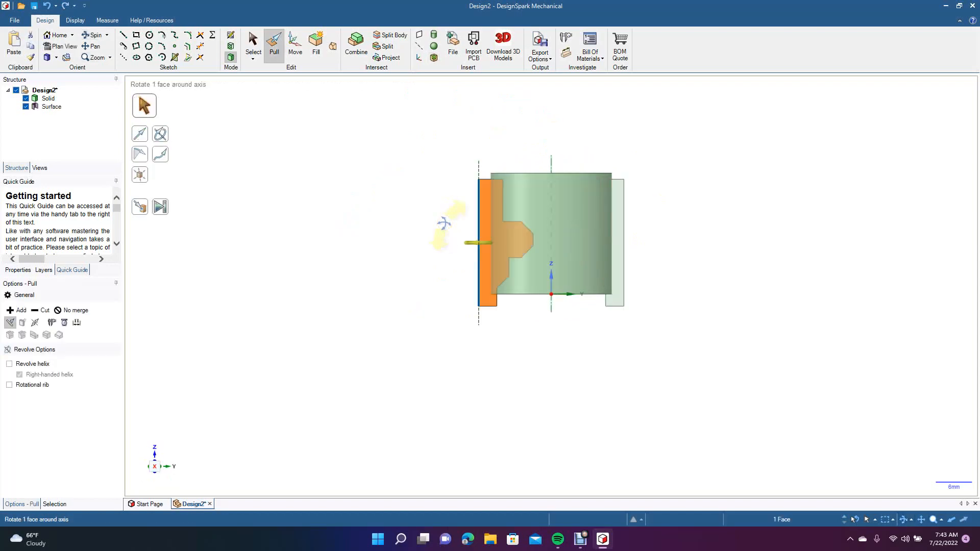
key("l")
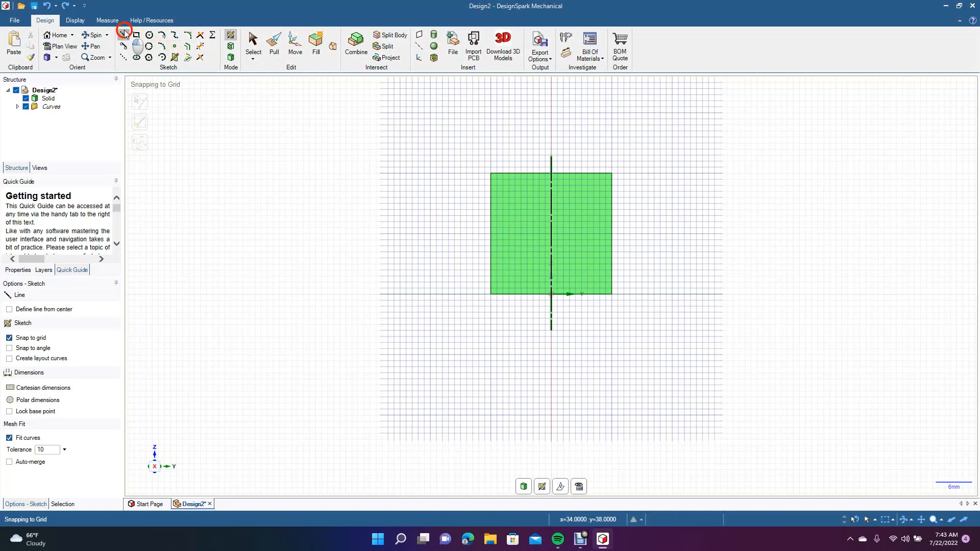
Try sketching mirrored lines from the cylinder's top edge, 7.07 mm diagonally inward at 135° and 2 mm straight down.
left_click(503, 174)
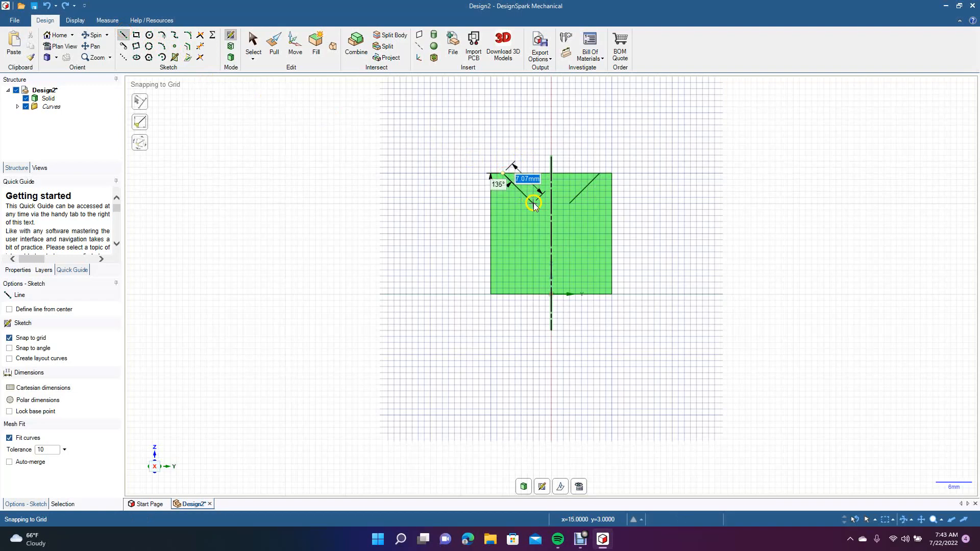
left_click(533, 204)
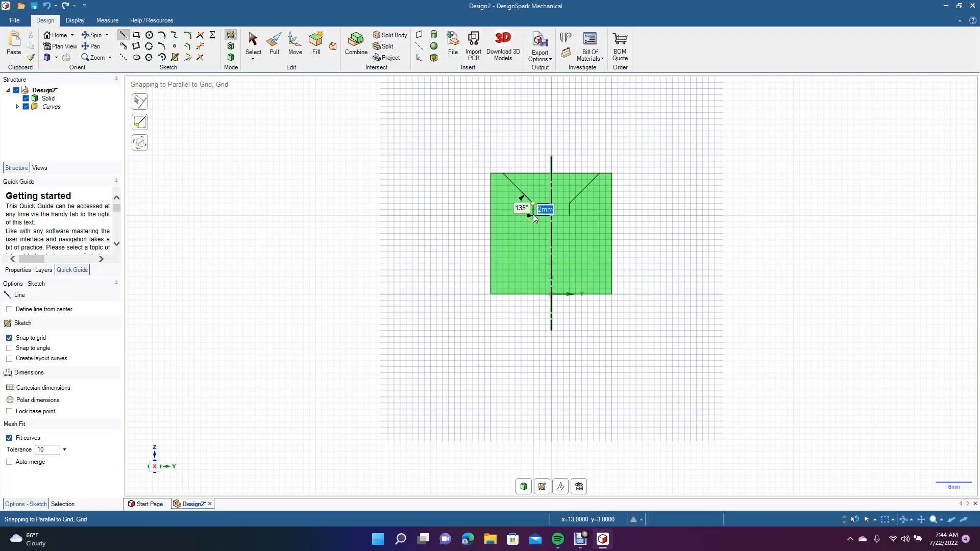
left_click(533, 214)
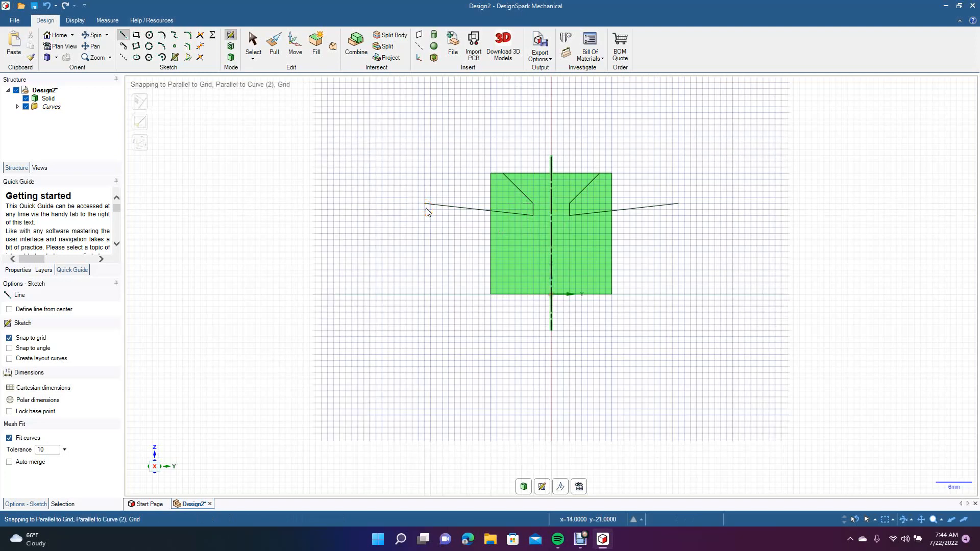
key("Escape")
Sketch a 10 mm horizontal line at mid-height from the cylinder's wall to its axis and set both mirrored halves as mirror lines.
left_click(123, 35)
left_click(465, 211)
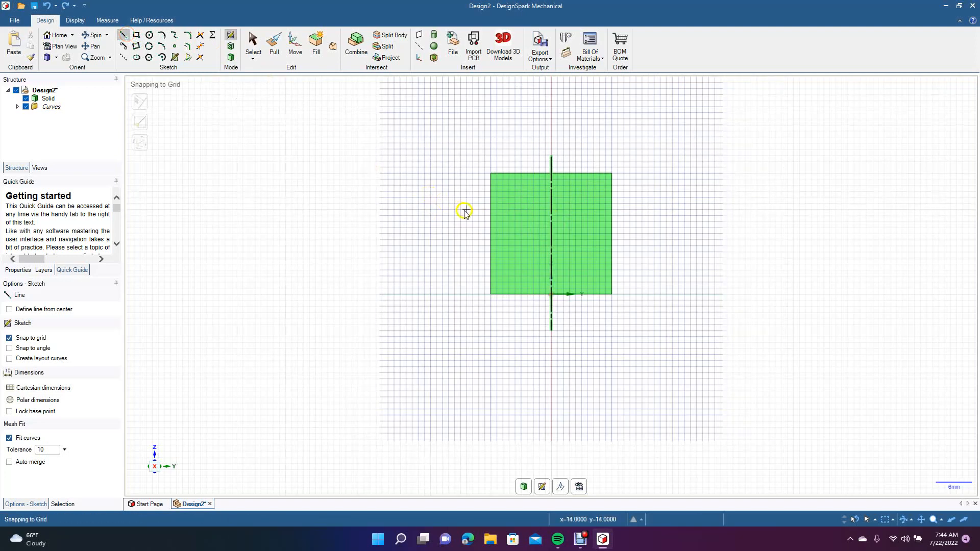
left_click(491, 236)
left_click(552, 236)
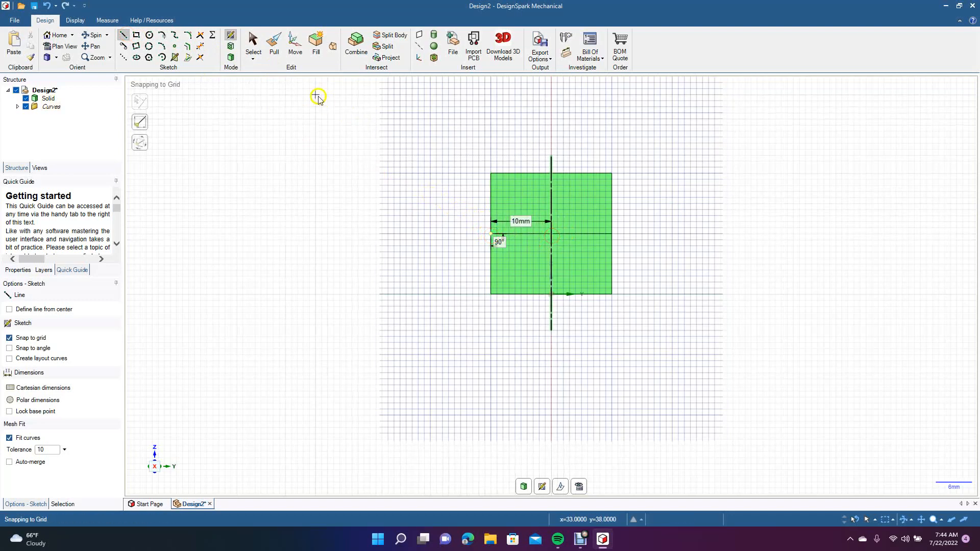
left_click(253, 42)
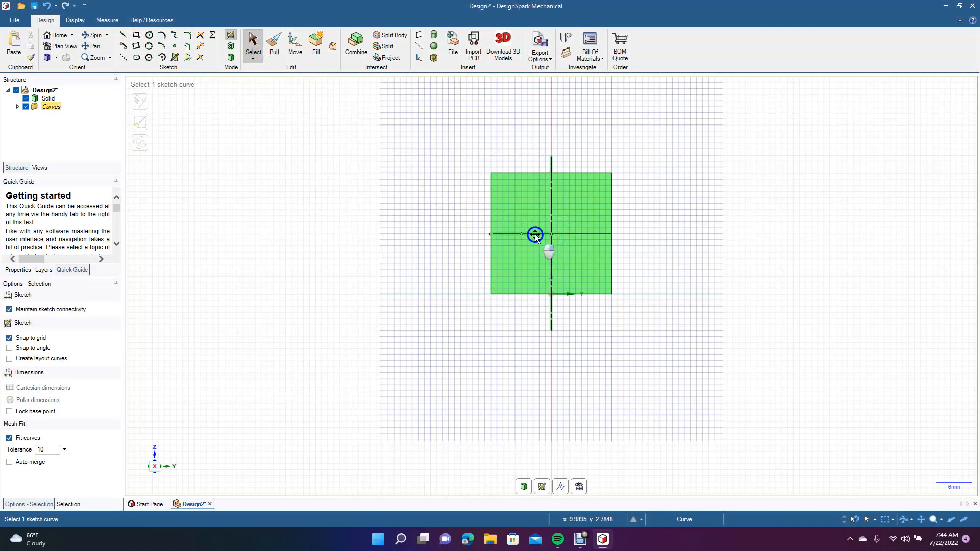
right_click(535, 234)
left_click(554, 243)
right_click(566, 234)
left_click(578, 243)
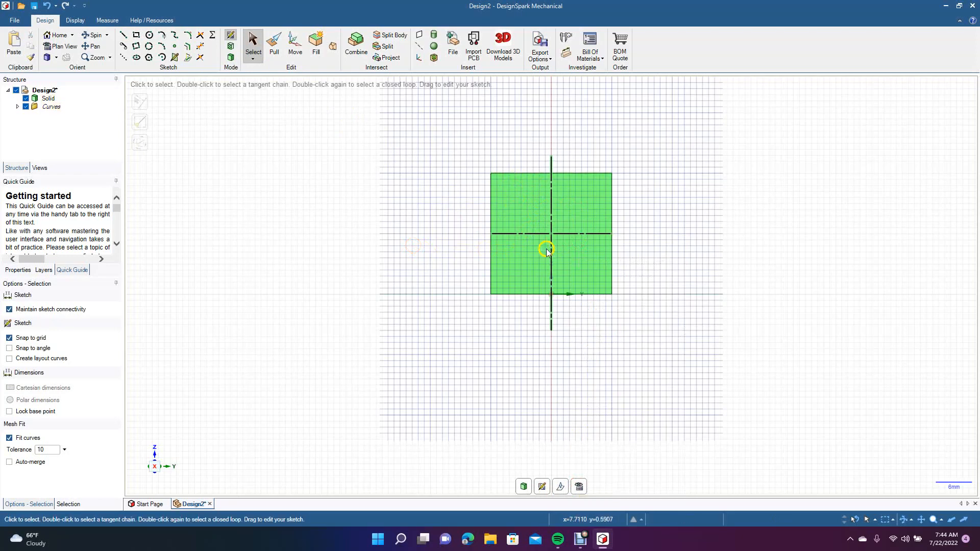
Sketch a four-way mirrored profile from the cylinder's top edge with a short line down, an inward diagonal, 3 mm down and 4 mm across to the axis.
left_click(123, 35)
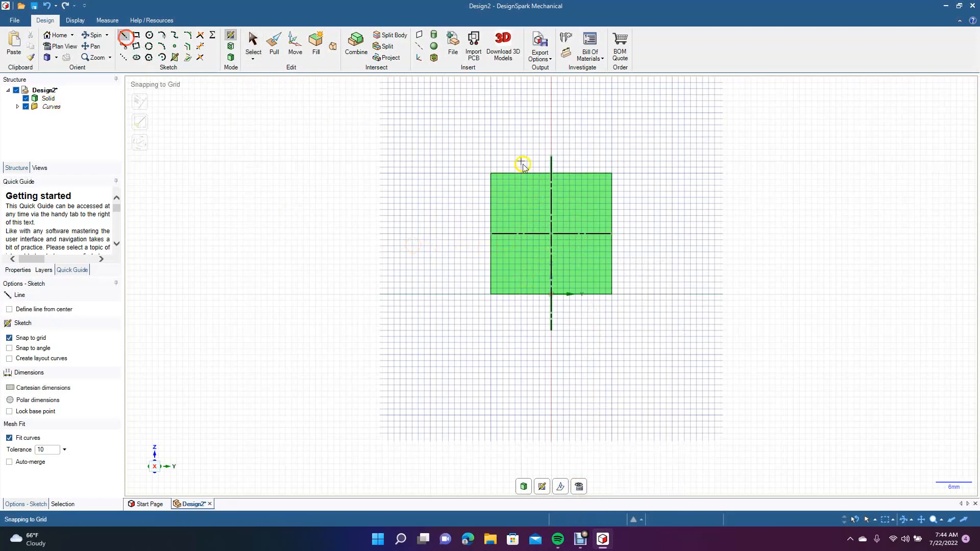
left_click(507, 175)
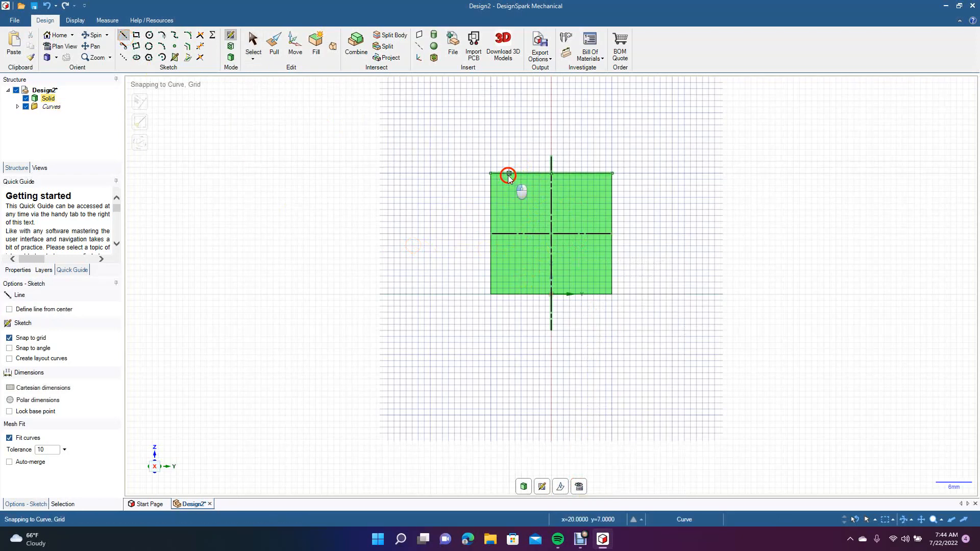
left_click(509, 185)
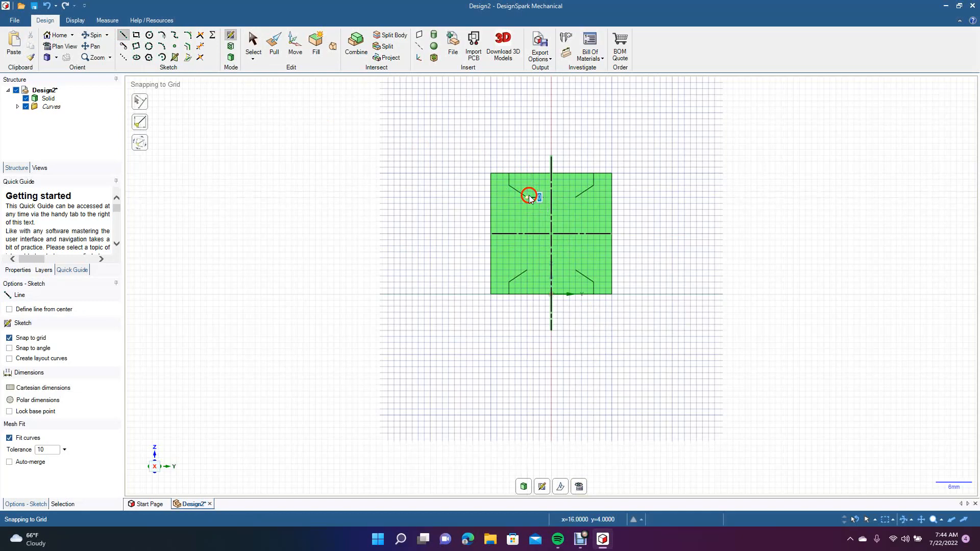
left_click(528, 196)
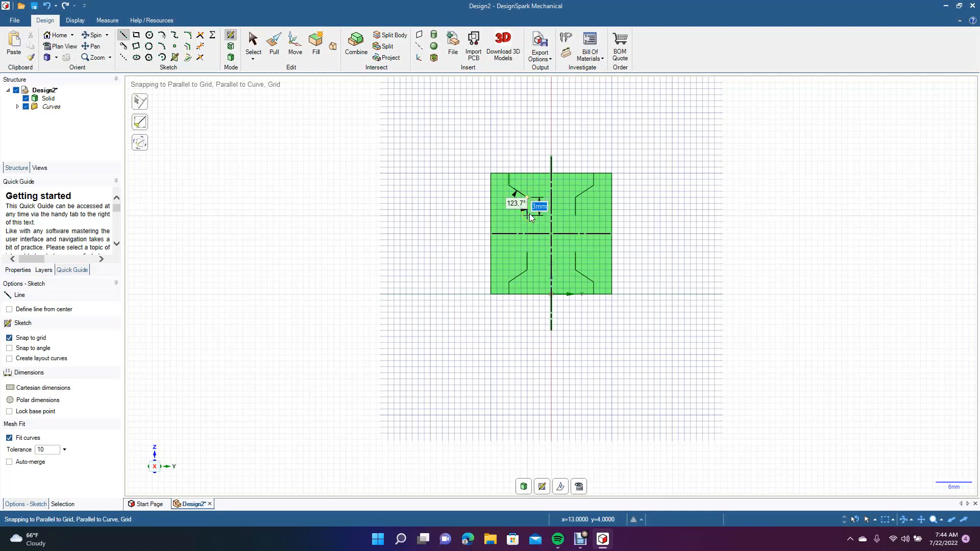
left_click(528, 215)
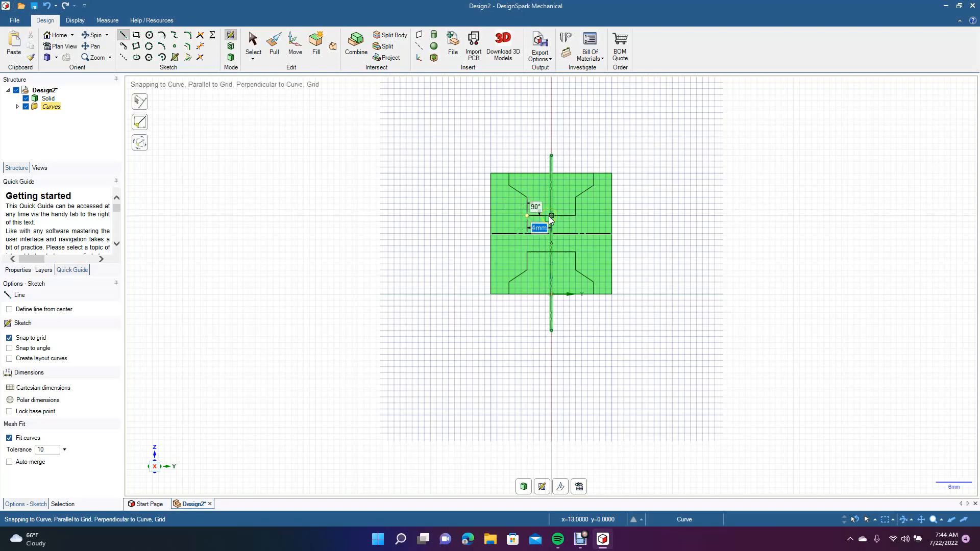
left_click(550, 215)
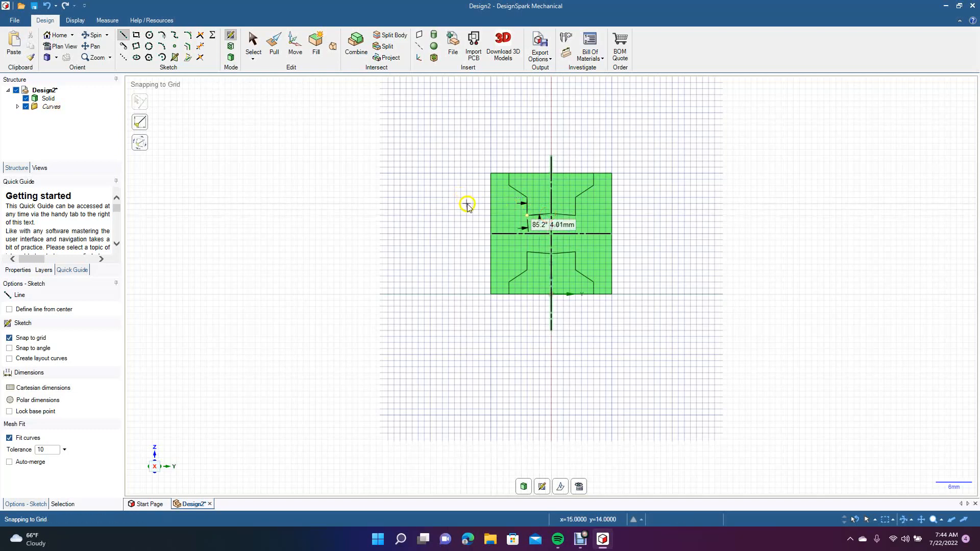
key("ctrl+z")
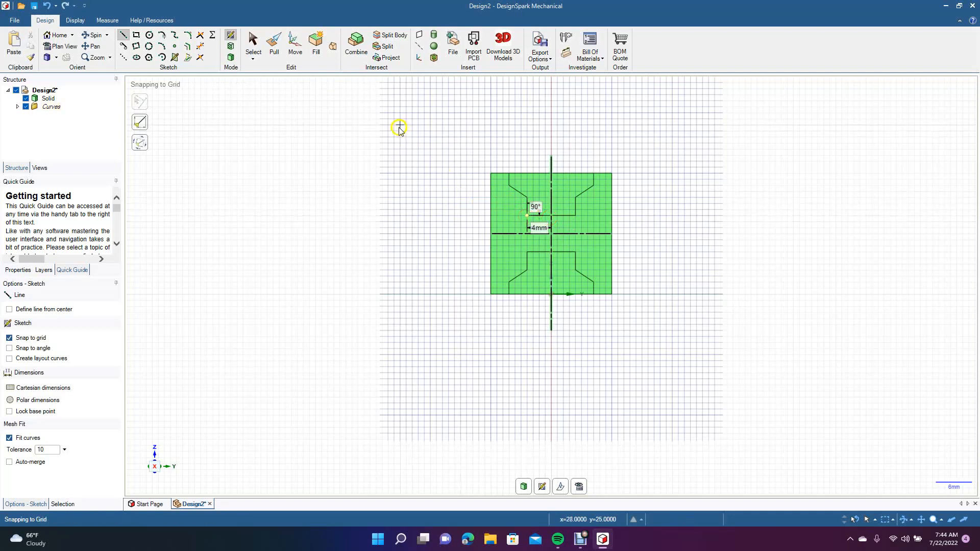
Try trimming the mirrored profile's lines on the left of the vertical axis in the upper half, and undo the trims.
left_click(258, 46)
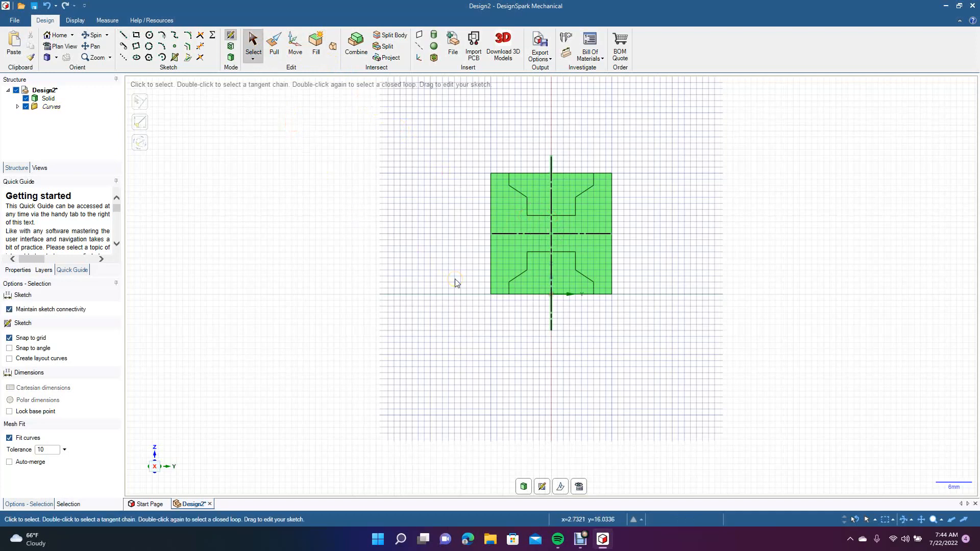
left_click(552, 222)
key("Escape")
left_click(200, 47)
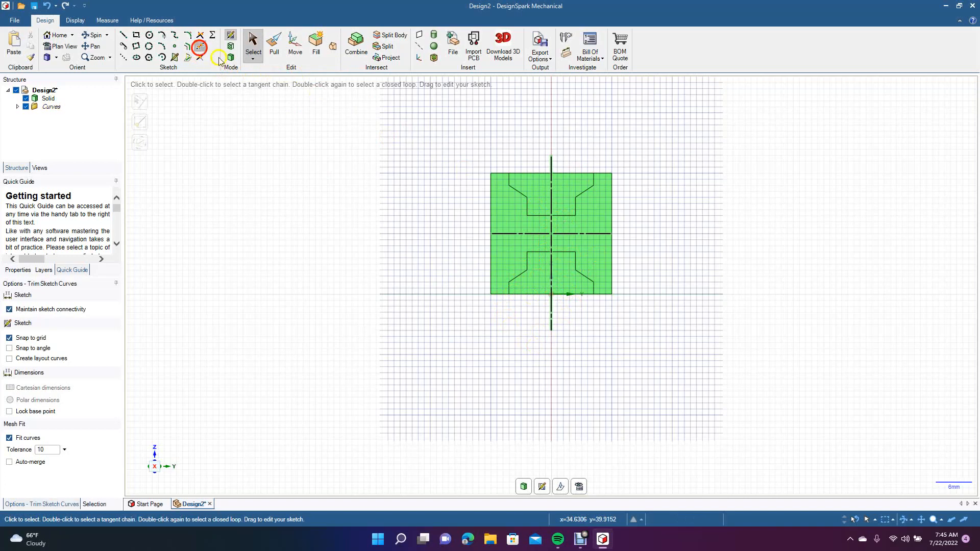
right_click(540, 214)
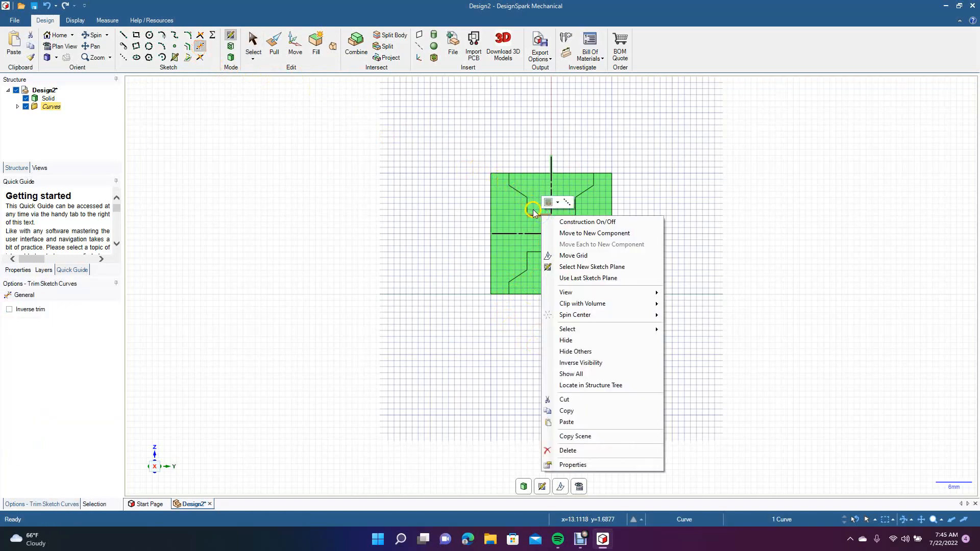
left_click(534, 214)
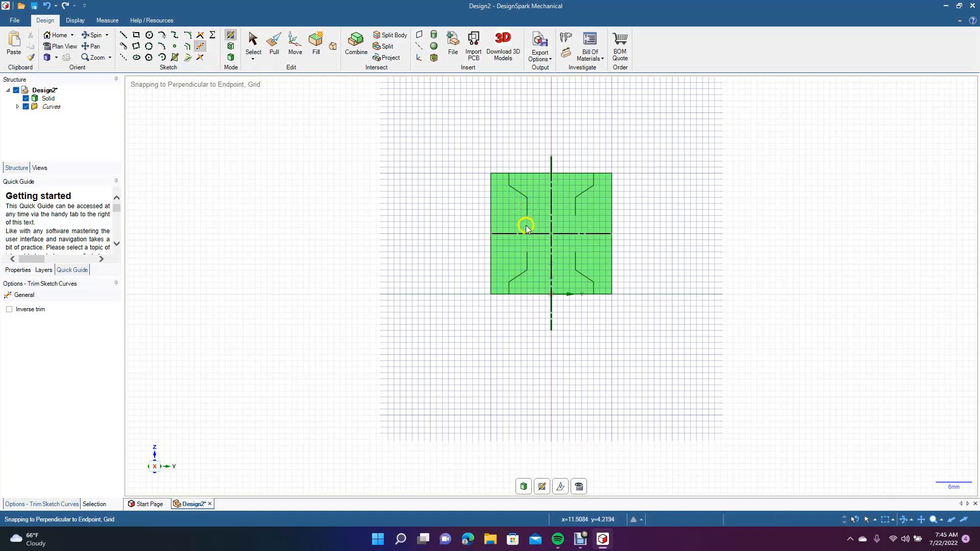
key("ctrl+z")
left_click(422, 229)
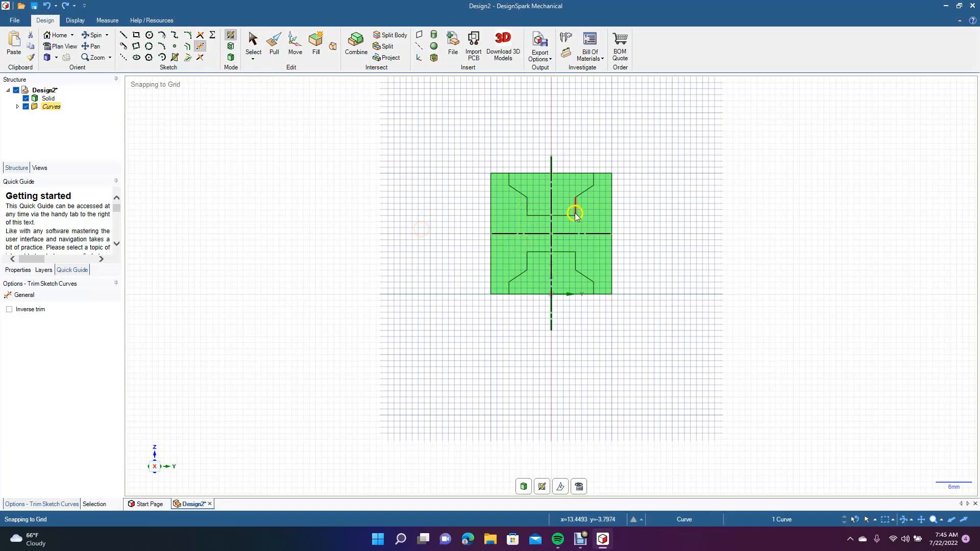
left_click(541, 217)
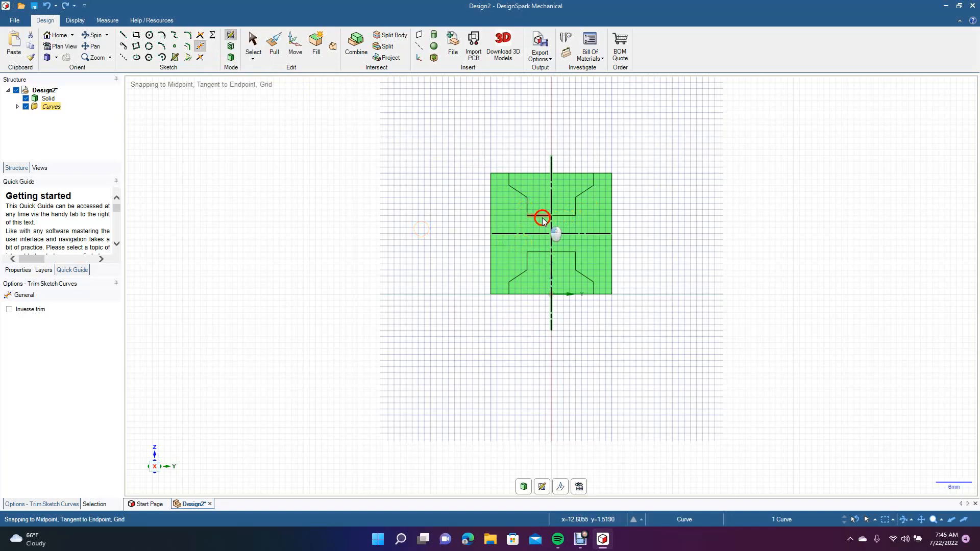
left_click(526, 209)
left_click(521, 195)
key("ctrl+z")
key("ctrl+z")
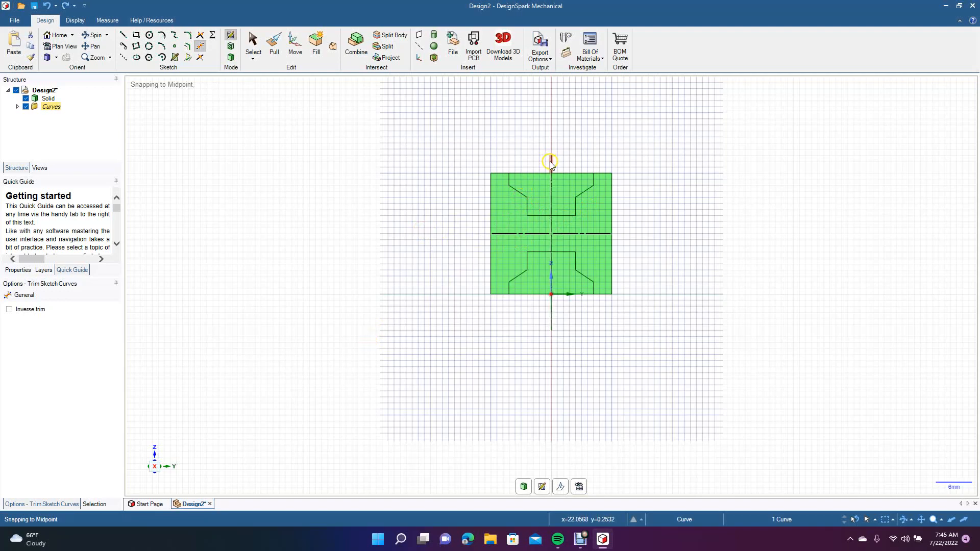
Delete the vertical mirror line and both halves of the horizontal mirror line at the cylinder's mid-height.
left_click(254, 44)
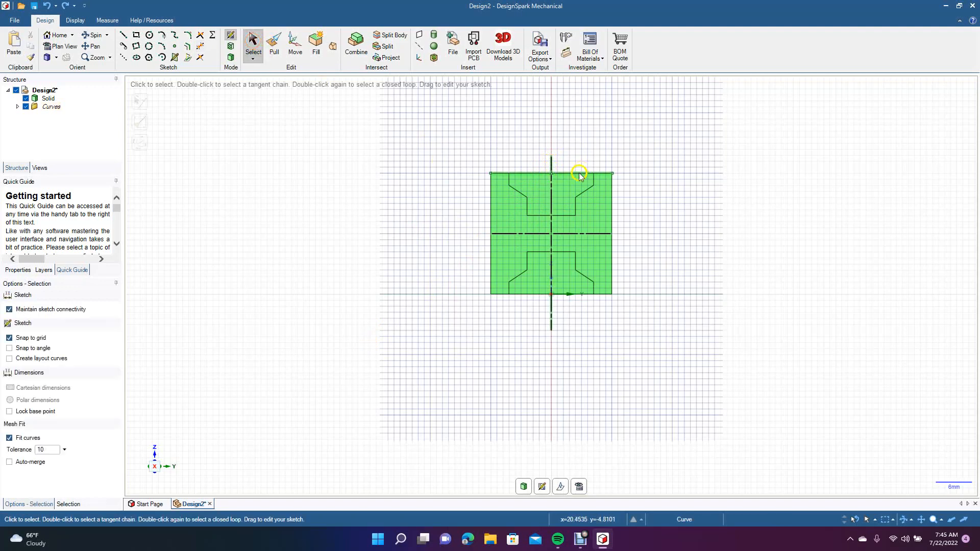
left_click(553, 195)
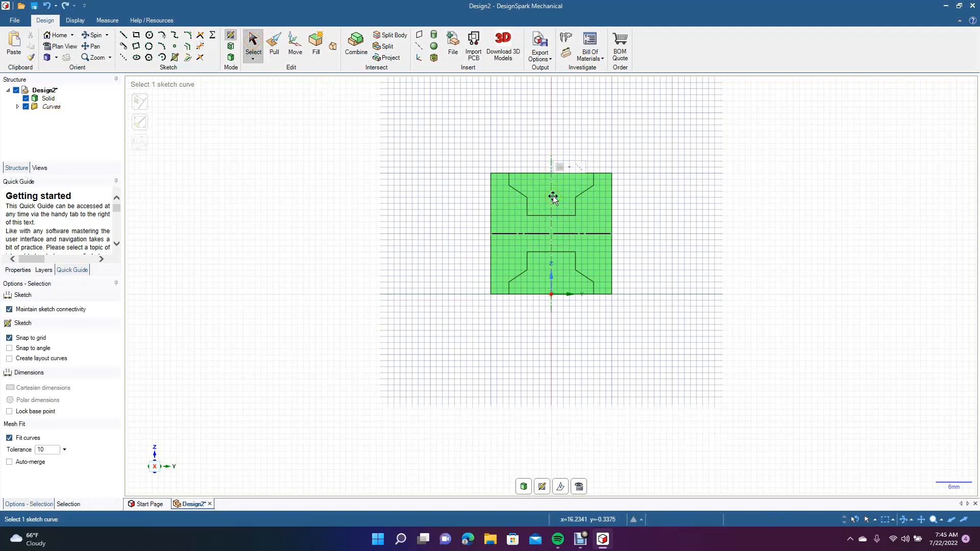
left_click(530, 234)
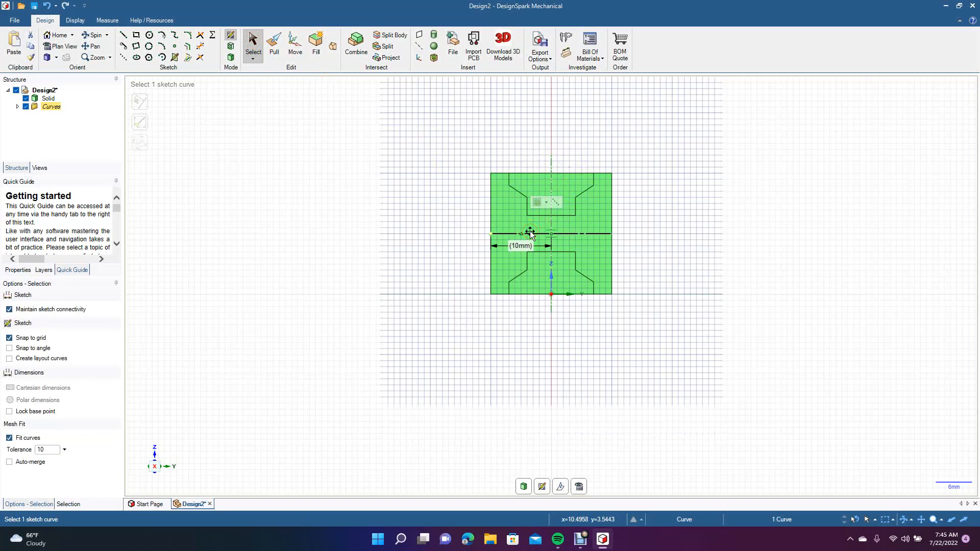
left_click_drag(530, 233, 563, 235)
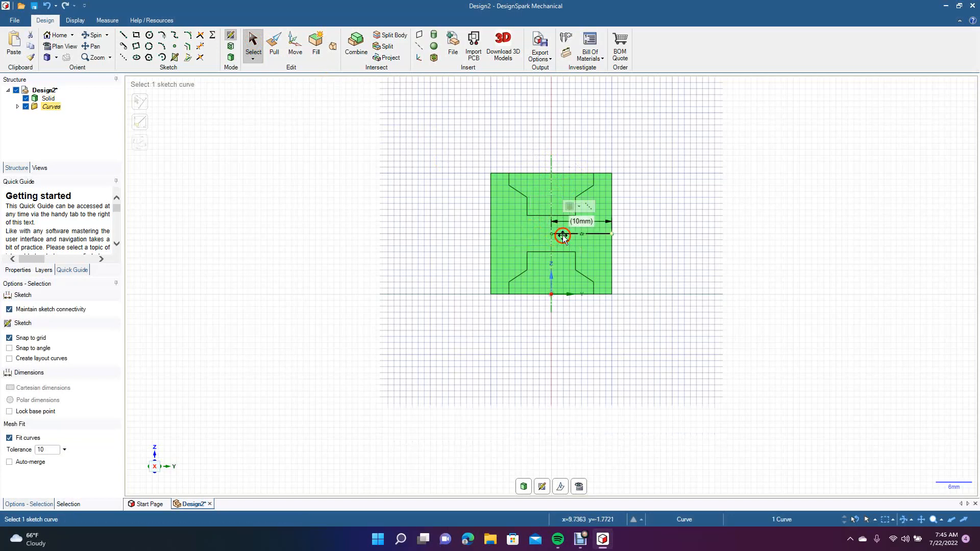
key("Delete")
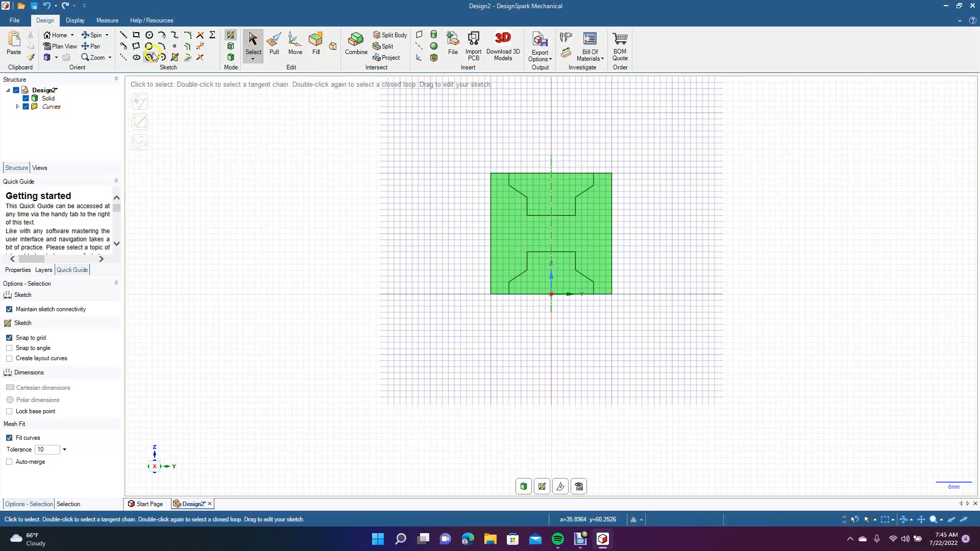
Sketch a vertical line about 20 mm long down the cylinder's axis from the midpoint of its top edge towards the base.
left_click(123, 35)
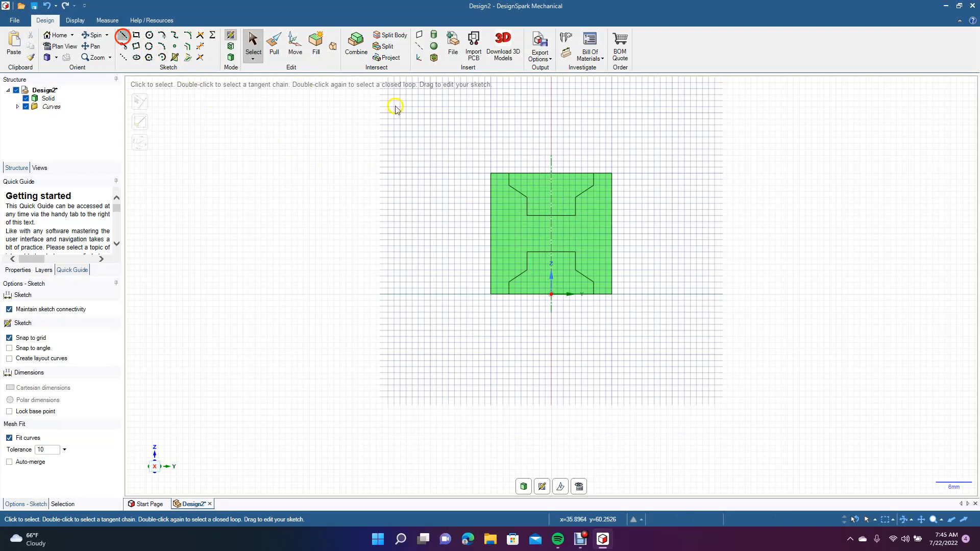
left_click(550, 174)
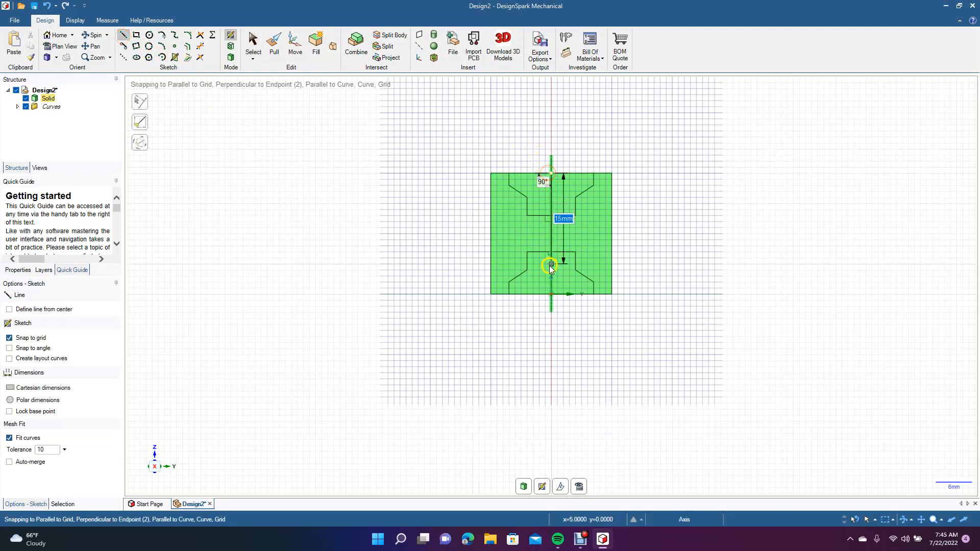
left_click(552, 294)
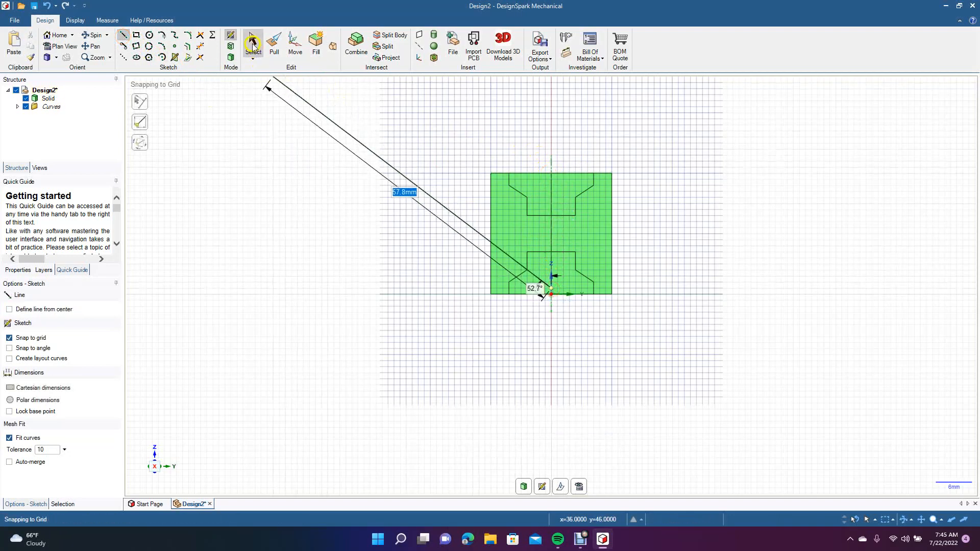
left_click(254, 44)
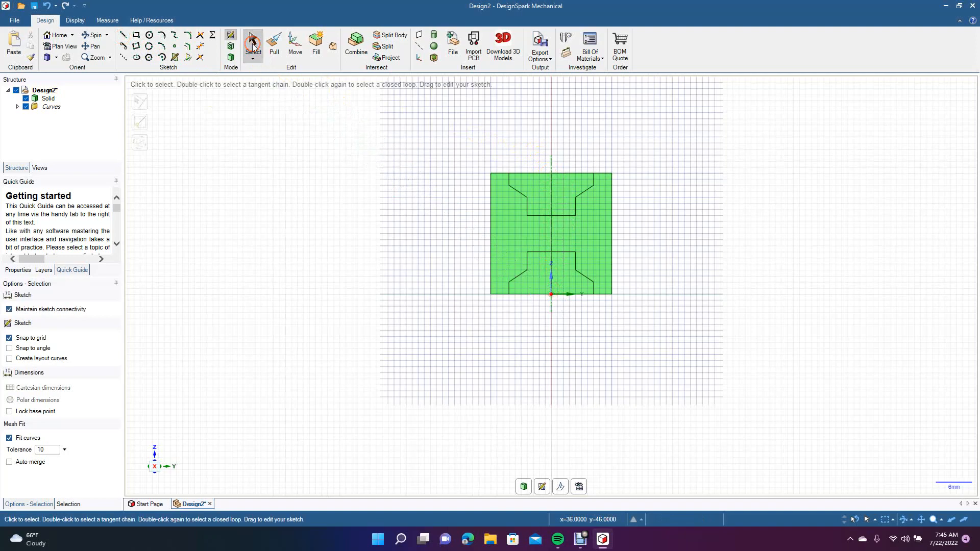
Trim away all profile lines left of the axis and the axis segment between the upper and lower profiles.
left_click(199, 46)
left_click(541, 216)
left_click(527, 212)
left_click(522, 197)
left_click(508, 182)
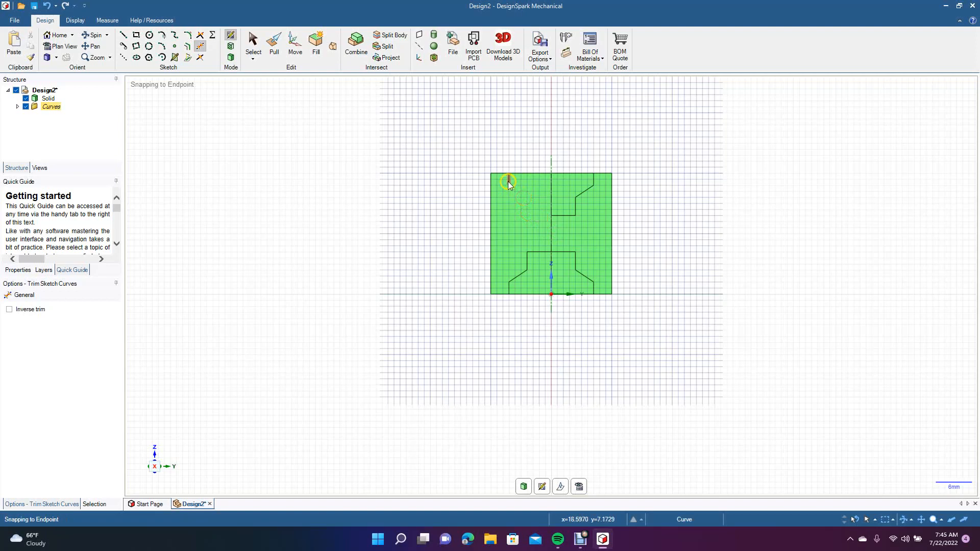
left_click(543, 253)
left_click(529, 265)
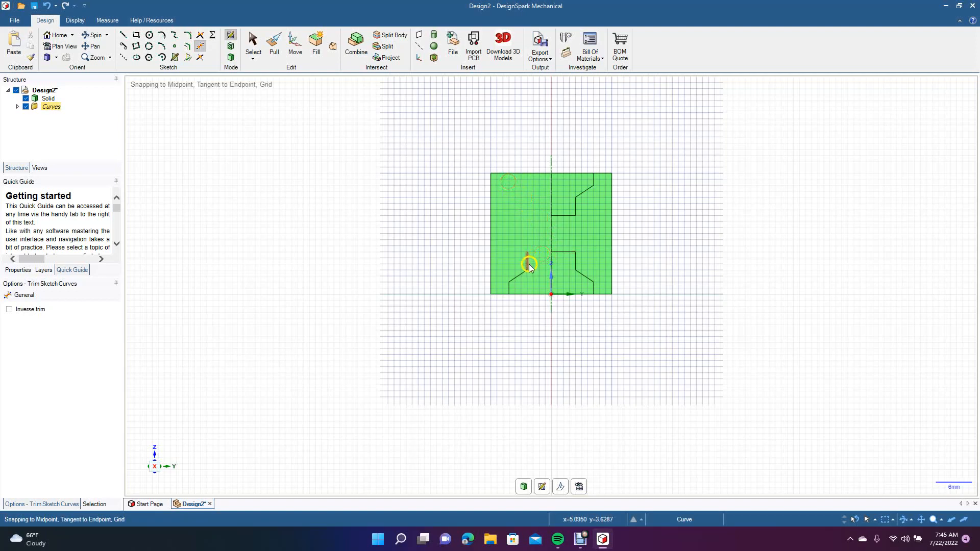
left_click(520, 276)
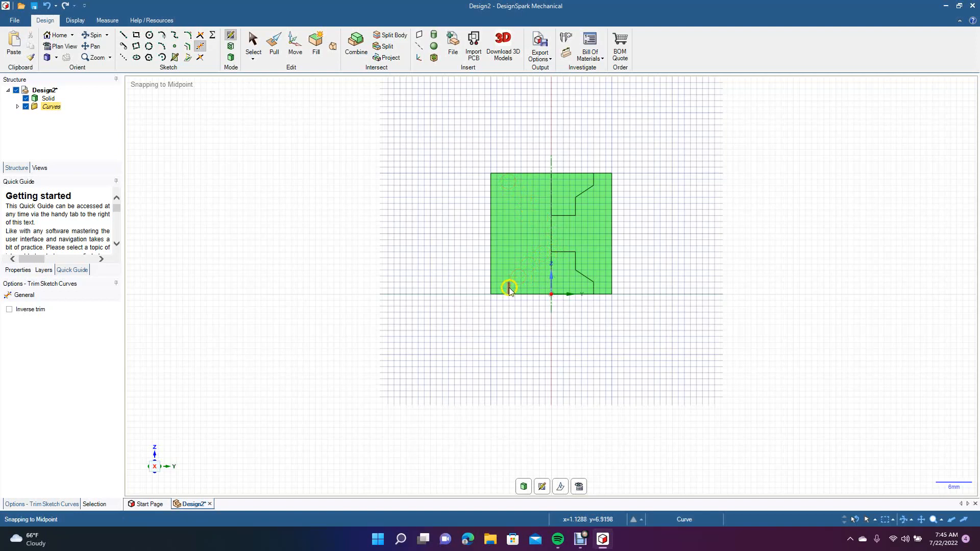
left_click(509, 287)
left_click(551, 234)
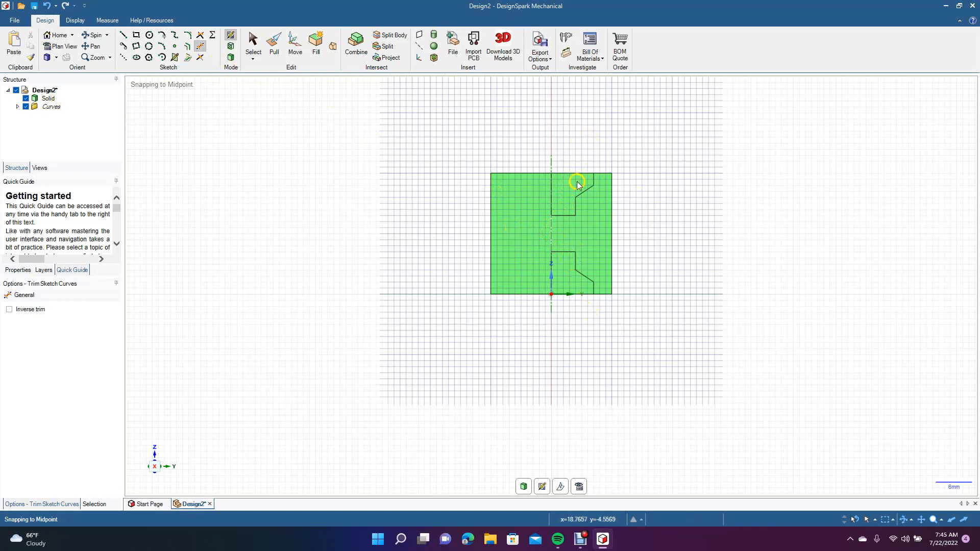
Close the upper profile above the cylinder with lines 4 mm up the axis, 7 mm across and 4 mm down to the top edge.
left_click(123, 35)
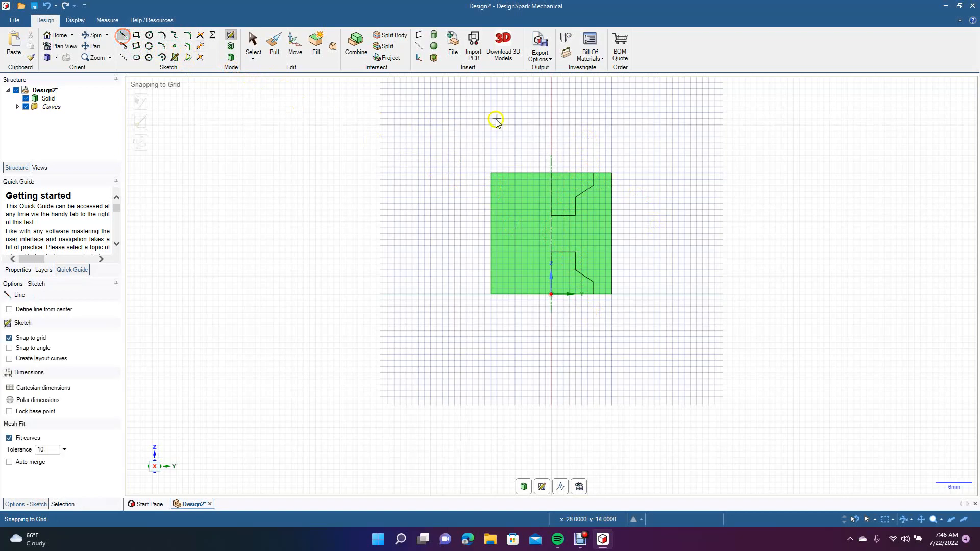
left_click(552, 167)
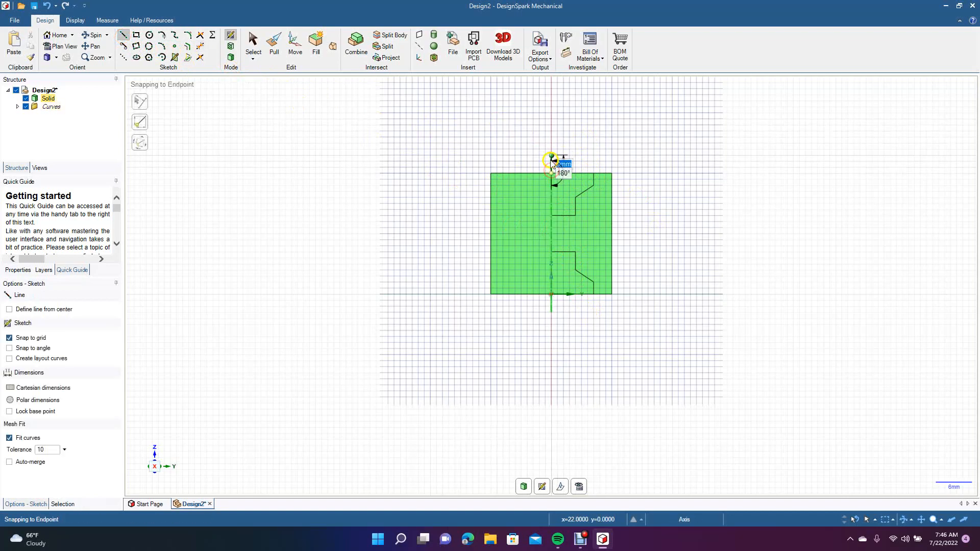
left_click(551, 149)
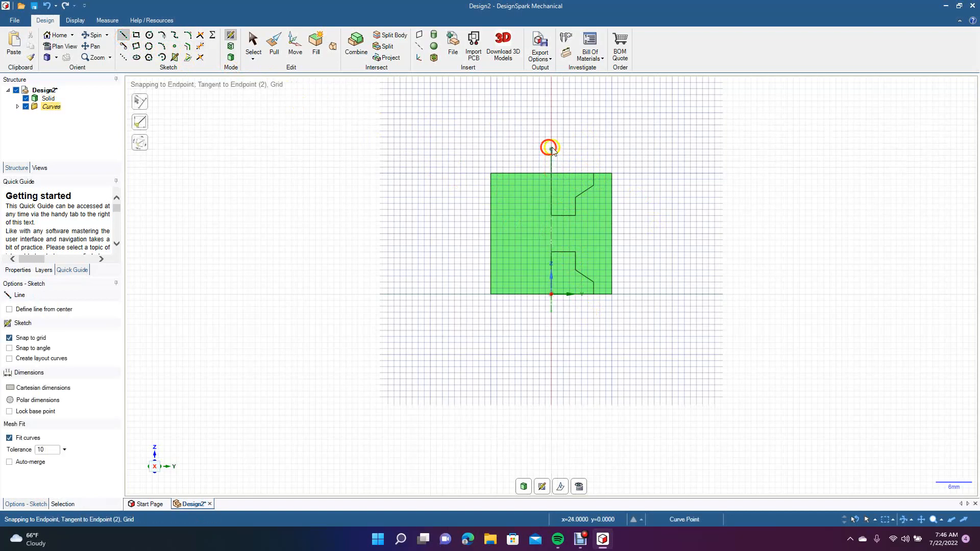
left_click(593, 149)
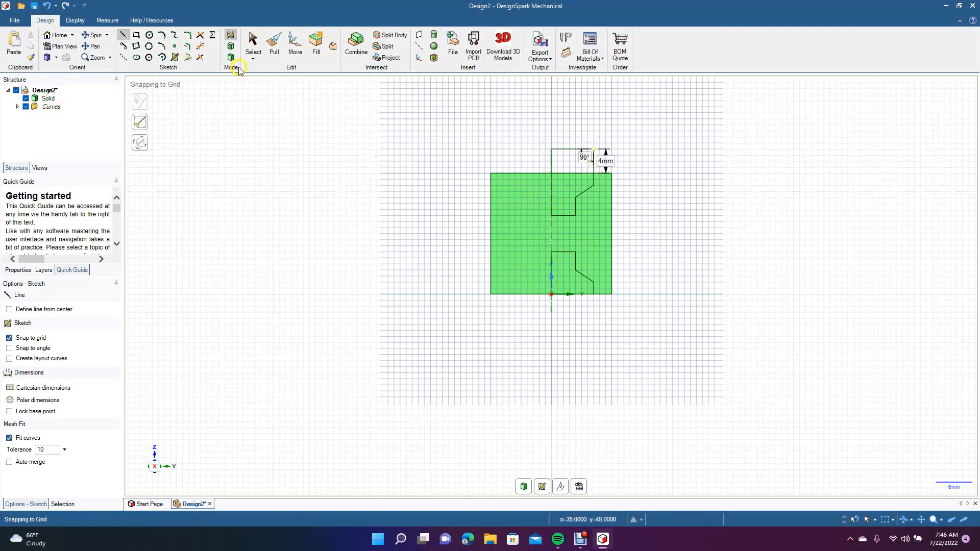
left_click(253, 42)
Extend the lower profile below the cylinder with lines 3 mm down the axis, 7 mm across and 3 mm up to the base edge.
left_click(125, 35)
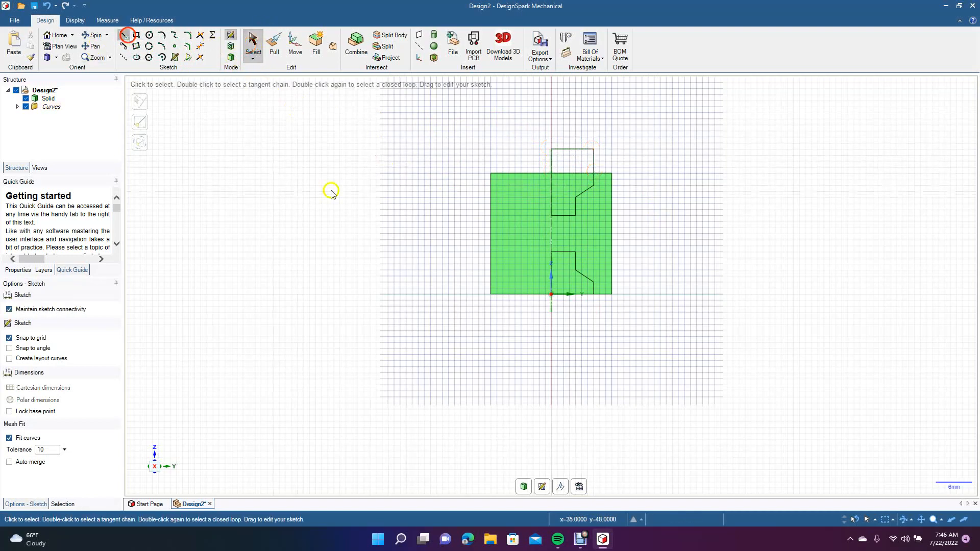
left_click(552, 295)
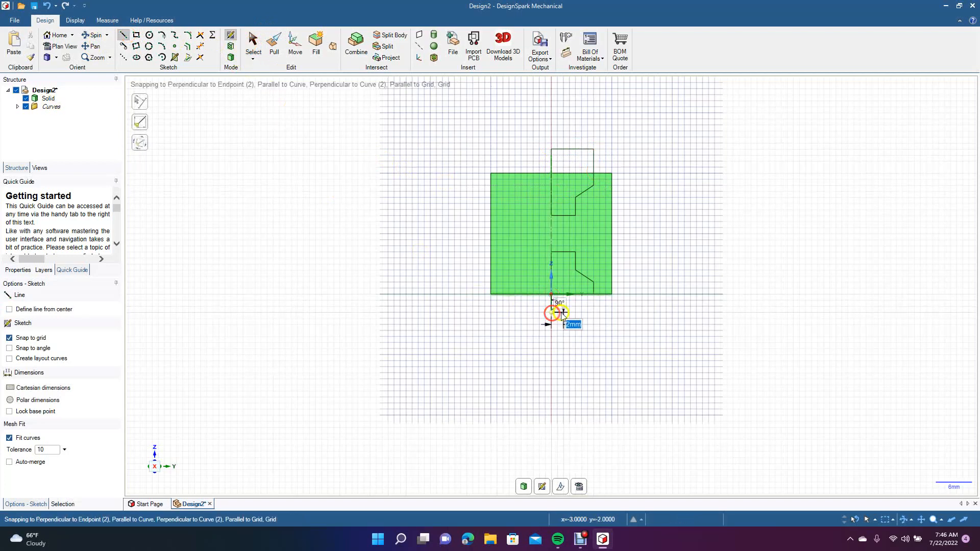
left_click(591, 311)
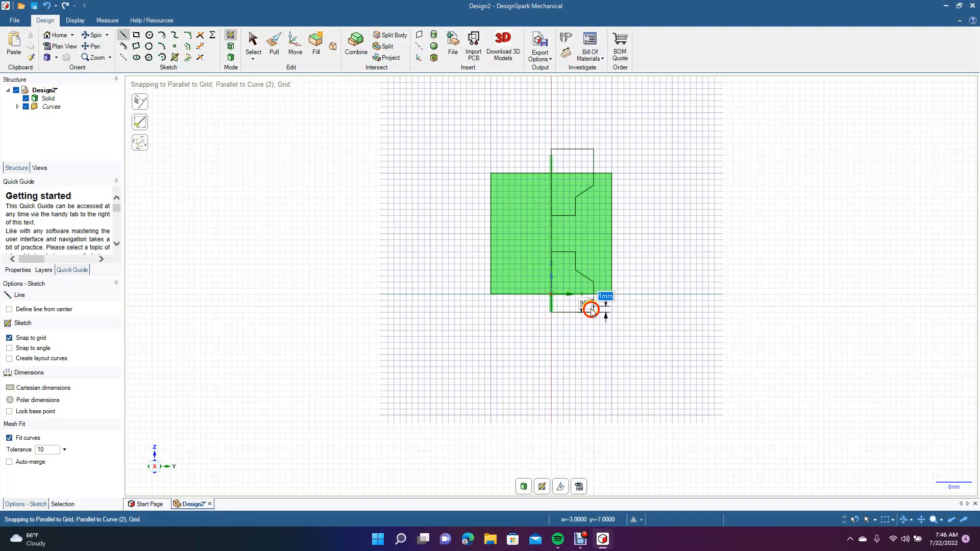
left_click(591, 297)
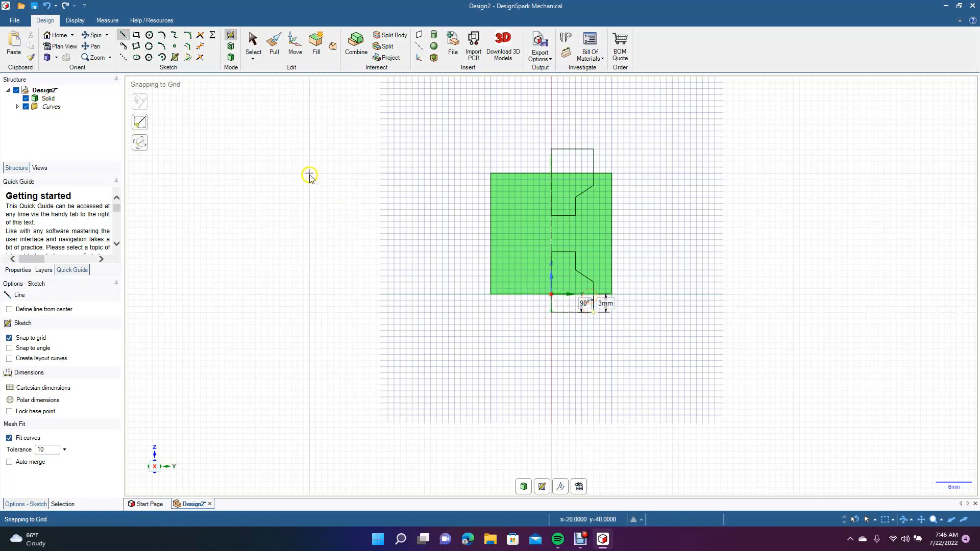
left_click(253, 43)
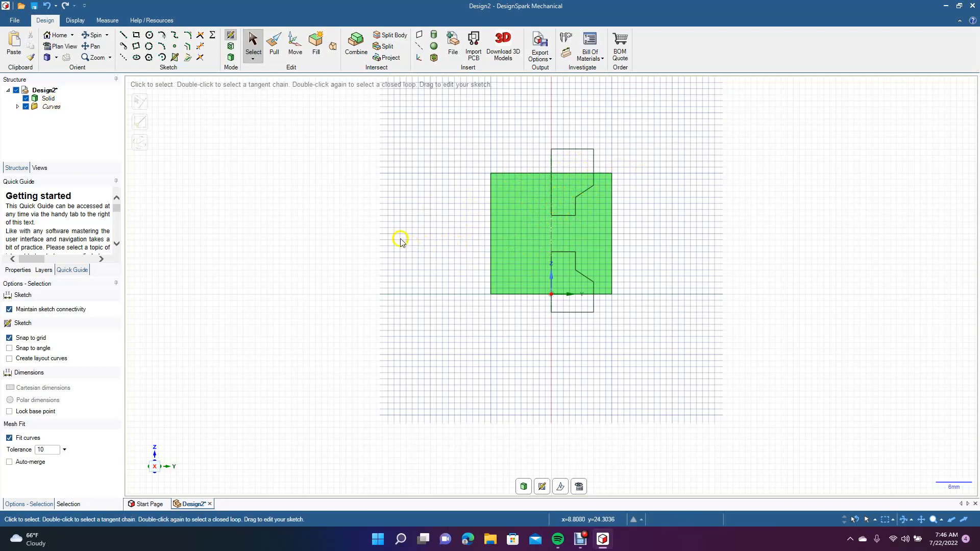
Try turning the sketched profiles into surfaces with Pull, undo it and check the lower profile's line along the axis.
left_click(274, 43)
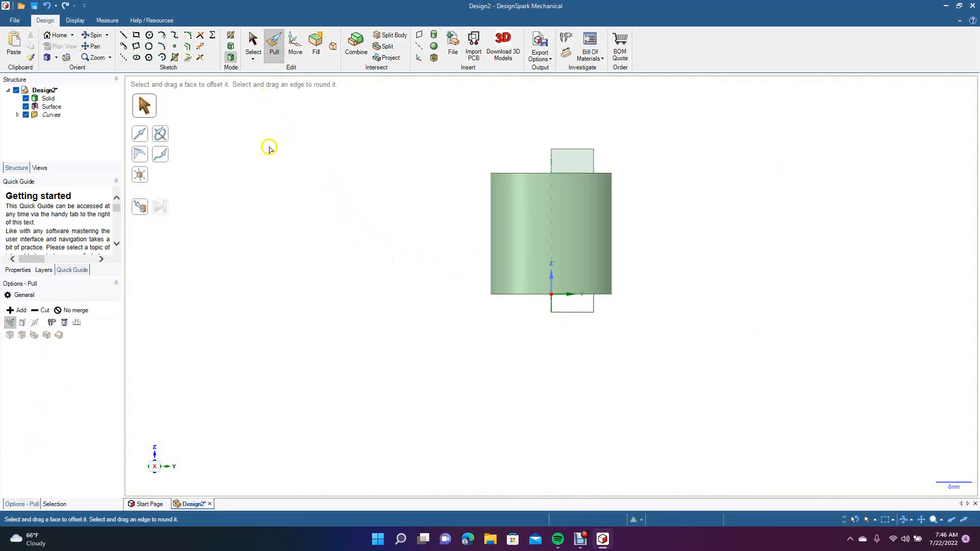
key("ctrl+z")
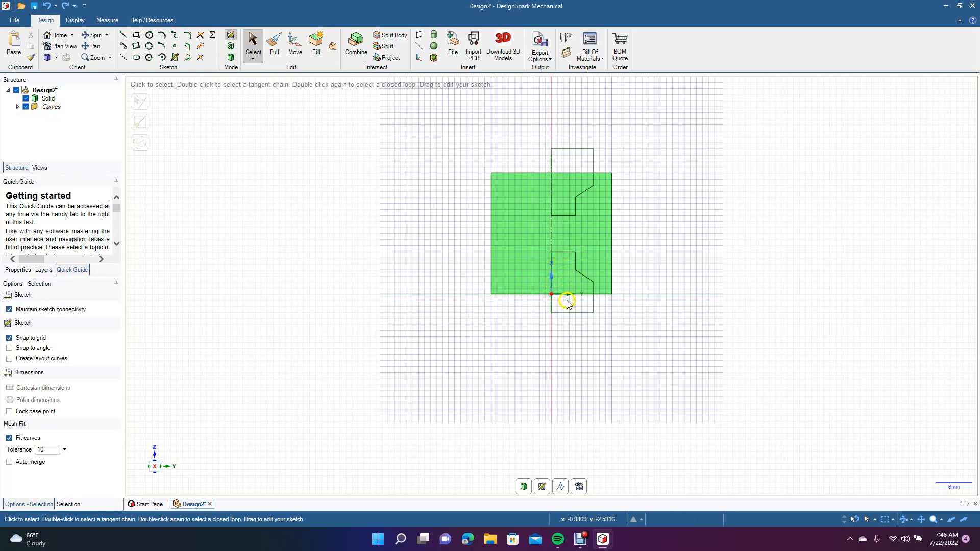
left_click(548, 280)
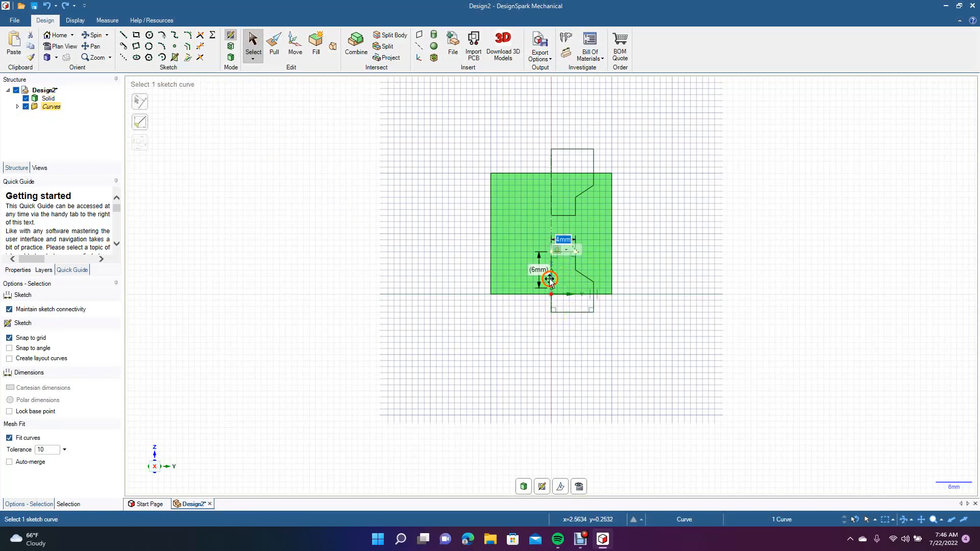
left_click(290, 194)
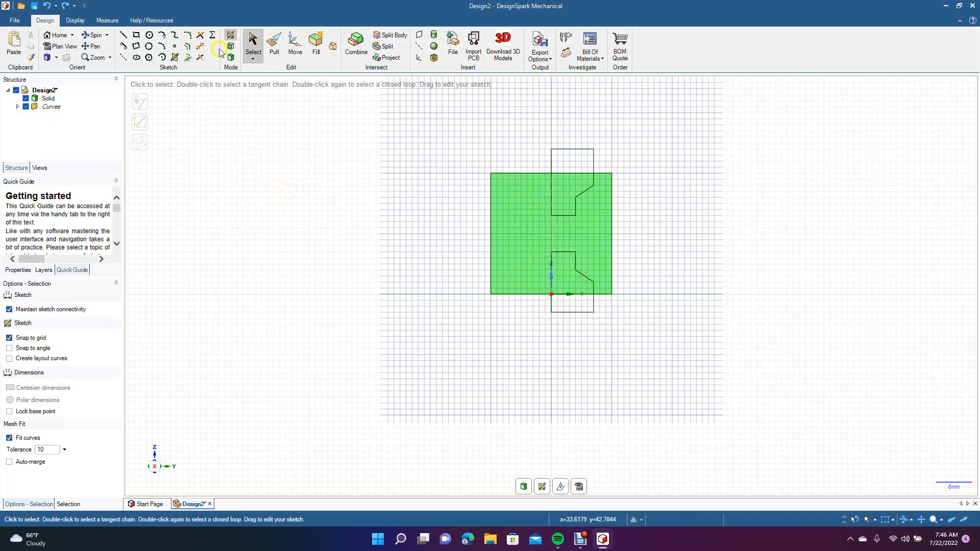
Trim away the lower profile's line segments along the axis, both inside and below the cylinder.
left_click(202, 45)
left_click(552, 287)
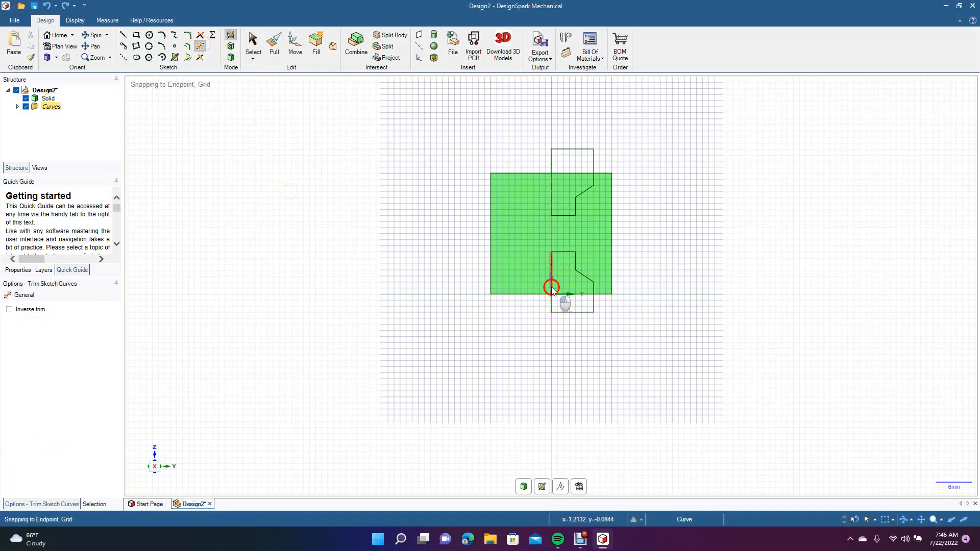
left_click(551, 305)
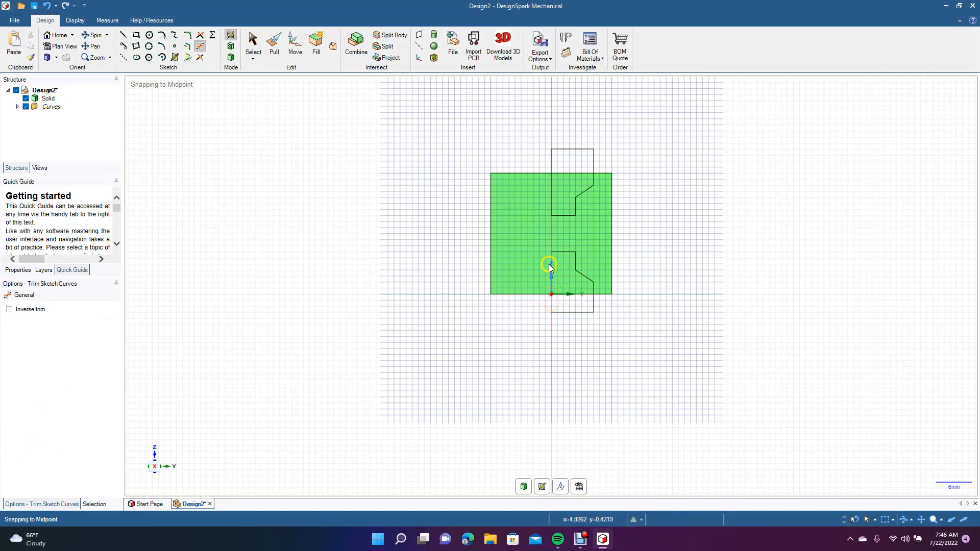
Close the lower profile with a 10 mm line along the axis, from its upper end to its base.
left_click(123, 35)
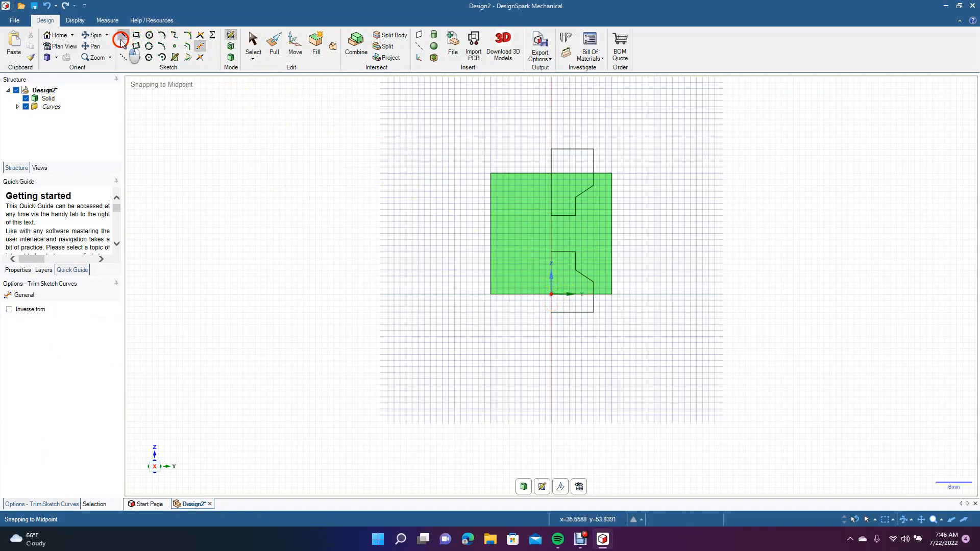
left_click(552, 252)
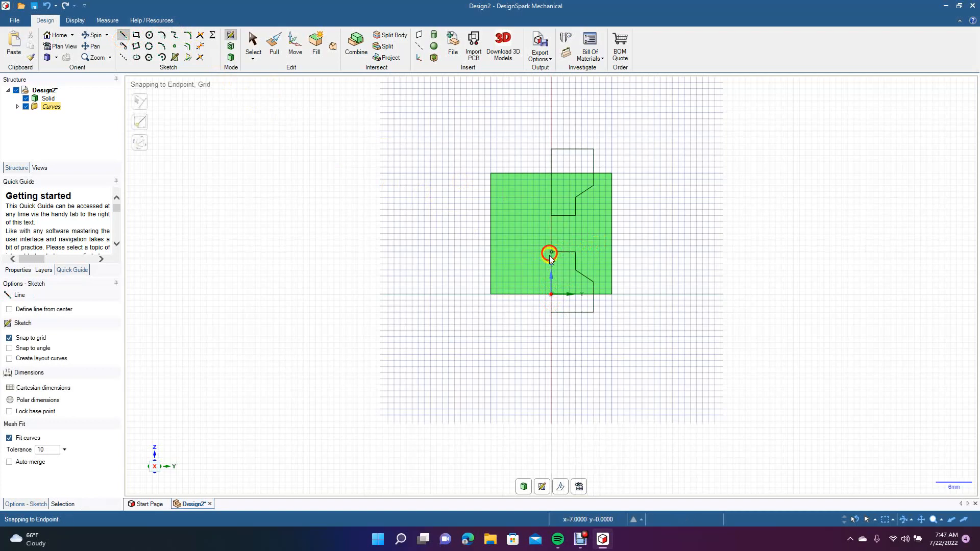
left_click(552, 313)
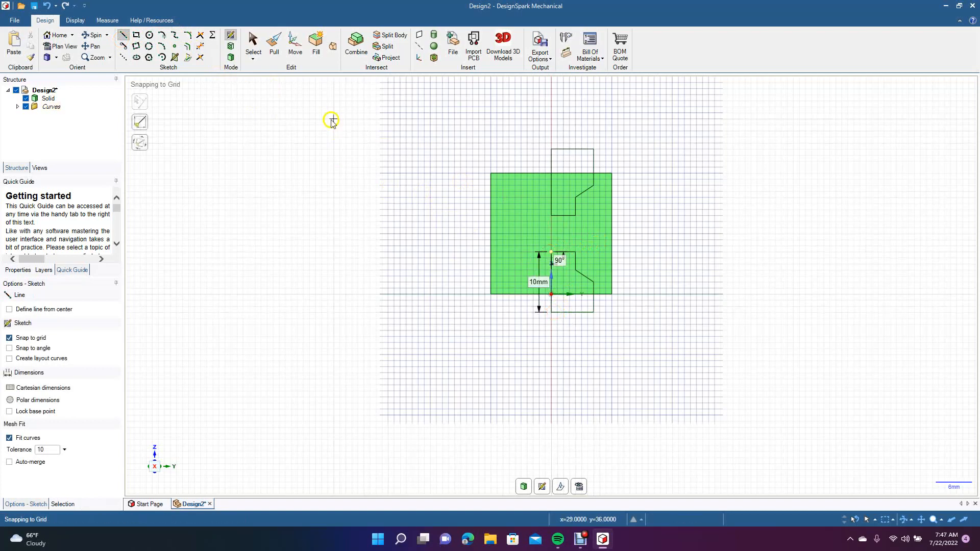
Try to cut the cylinder by fully revolving the upper and lower profiles around the central axis with Pull.
left_click(259, 51)
left_click(274, 49)
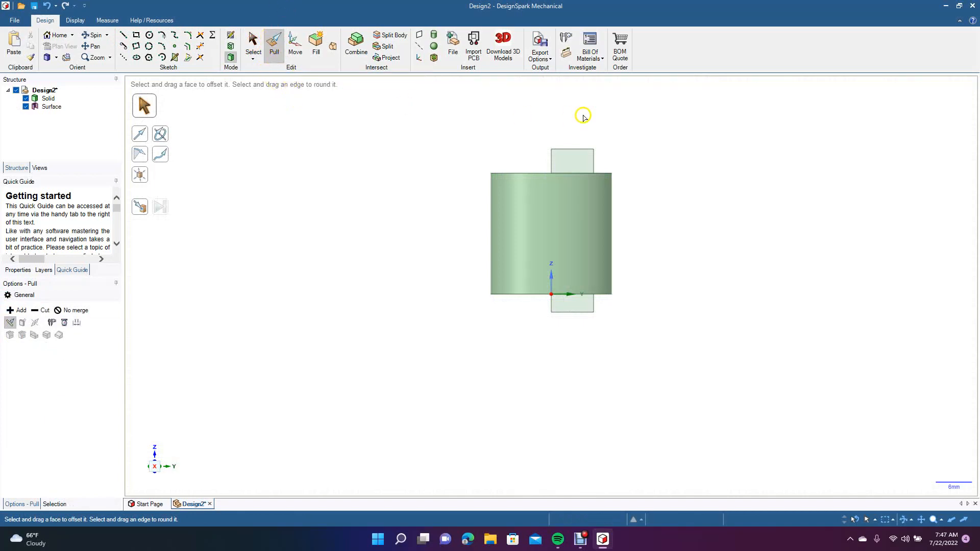
left_click(572, 166)
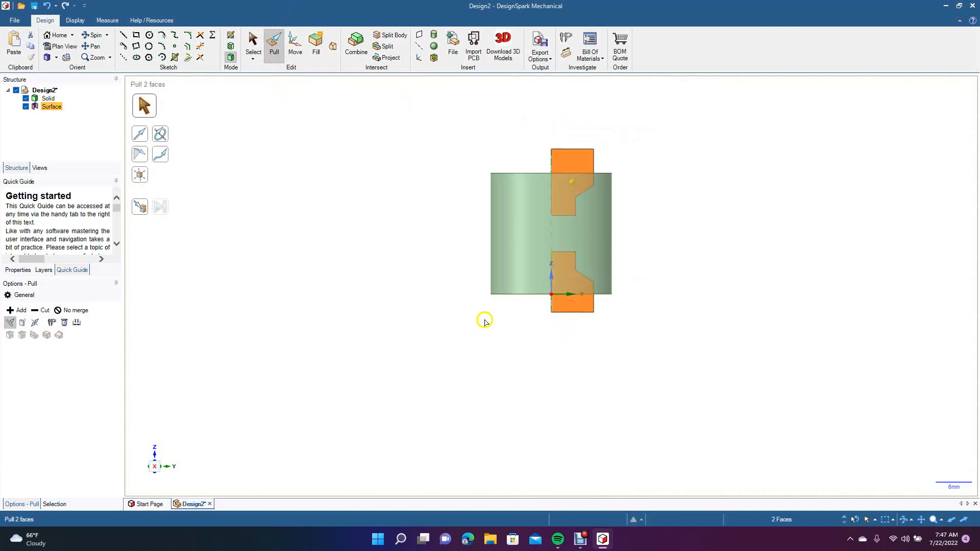
left_click(160, 134)
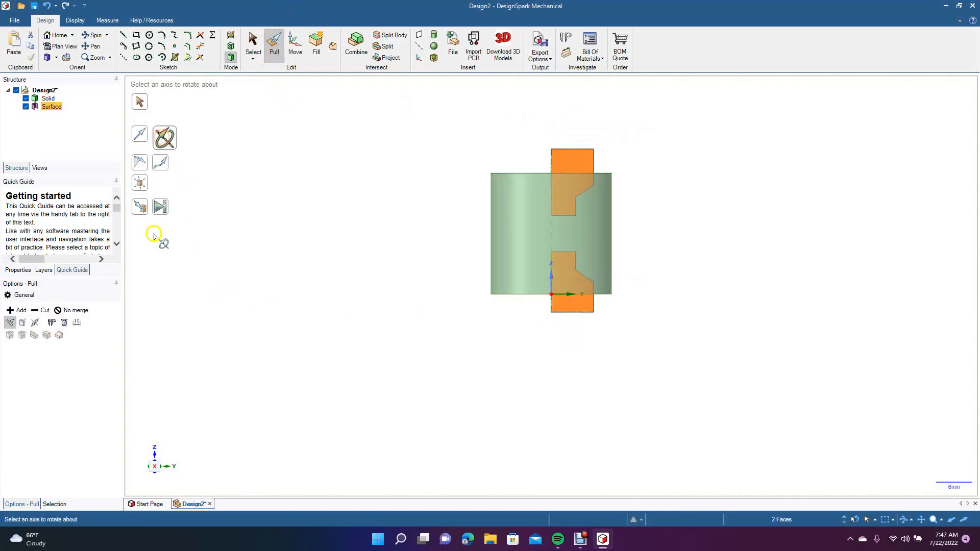
left_click(39, 312)
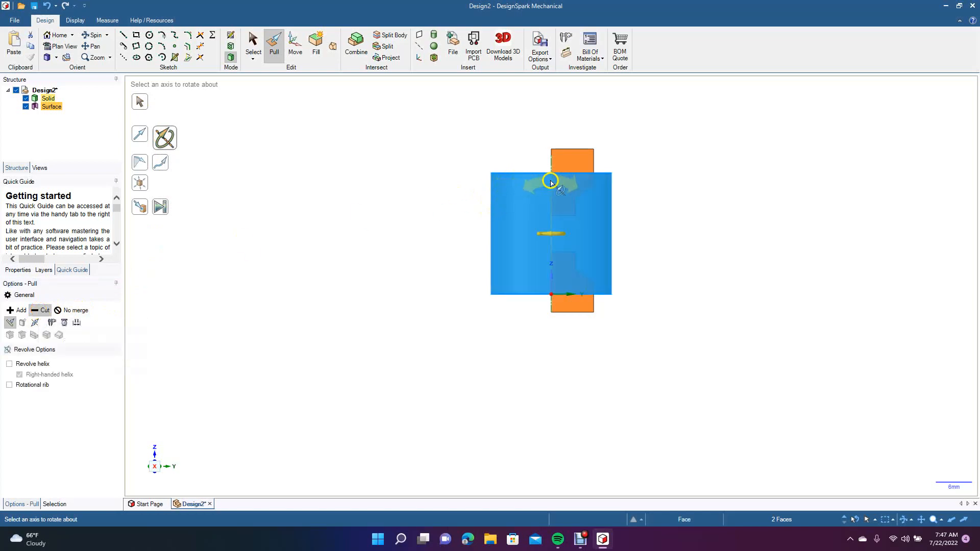
left_click(550, 163)
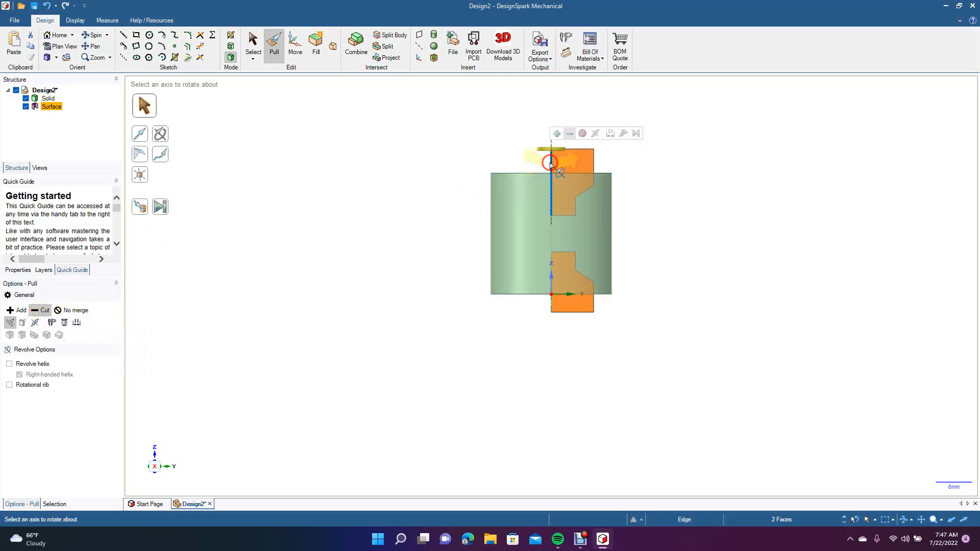
left_click(159, 208)
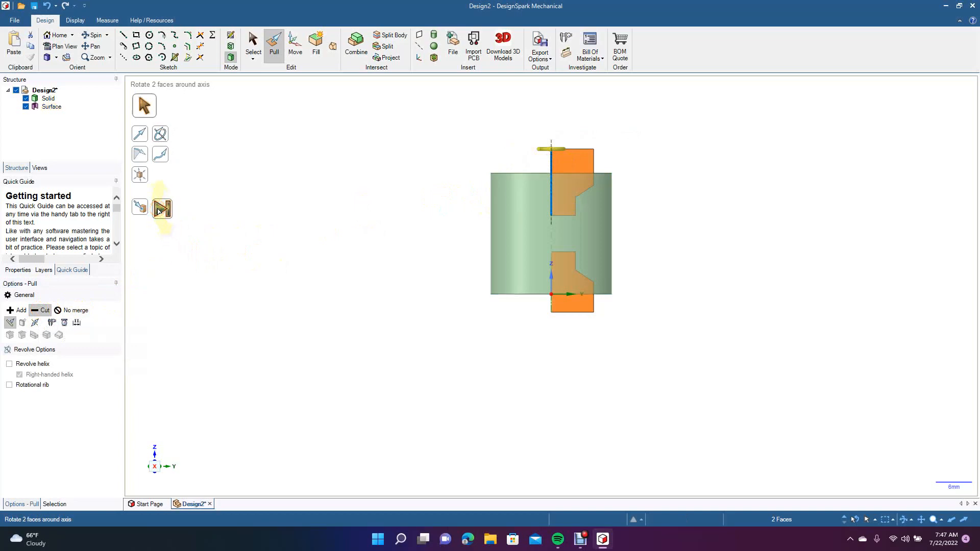
Inspect the recess in the cylinder's end and undo the revolved cut.
left_click(93, 34)
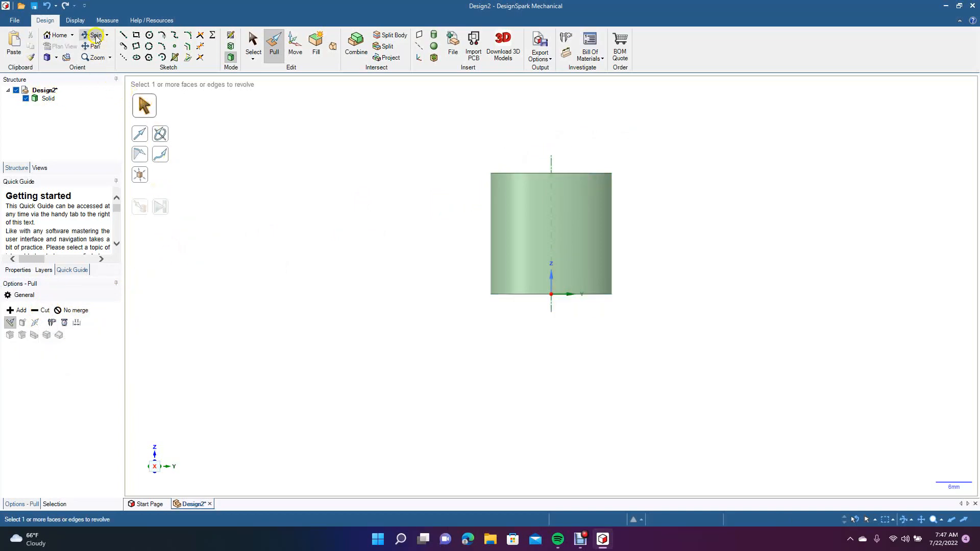
left_click_drag(360, 166, 341, 289)
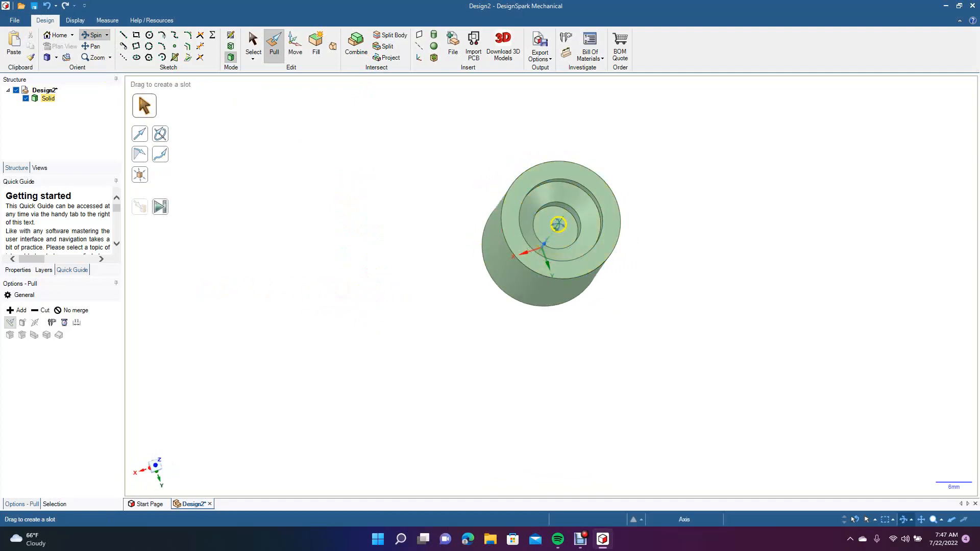
left_click(557, 228, "alt")
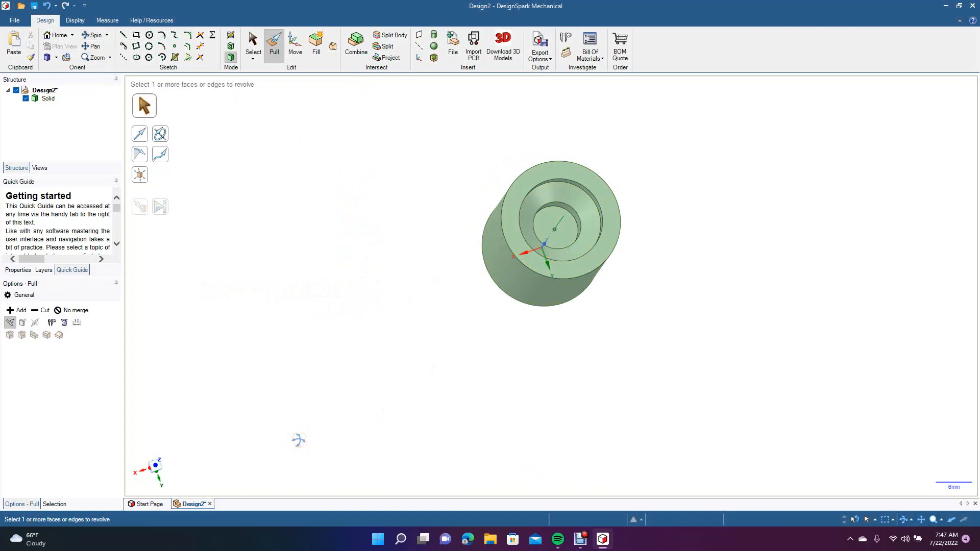
key("ctrl+z")
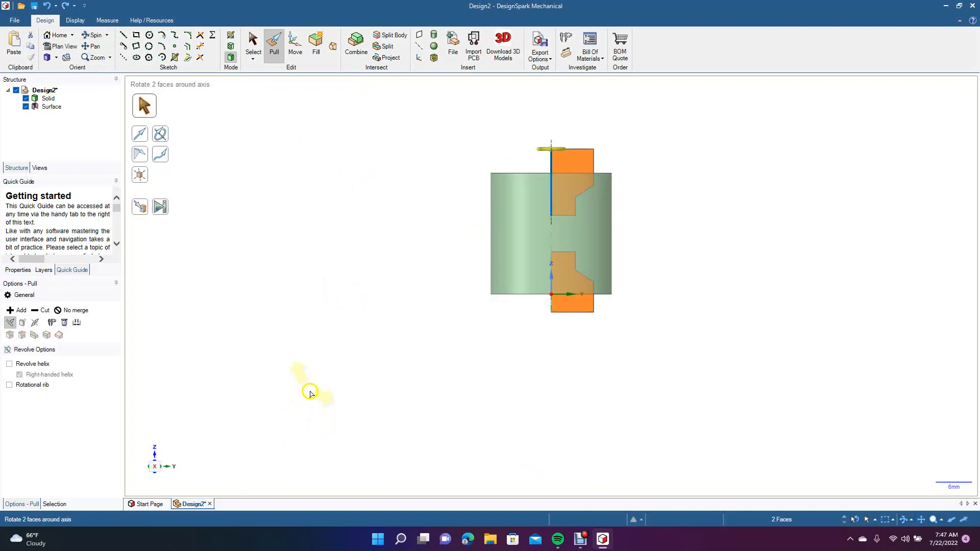
Deselect the profile faces and return to the sketch plane, ready to draw a rectangle.
left_click(253, 43)
left_click(287, 147)
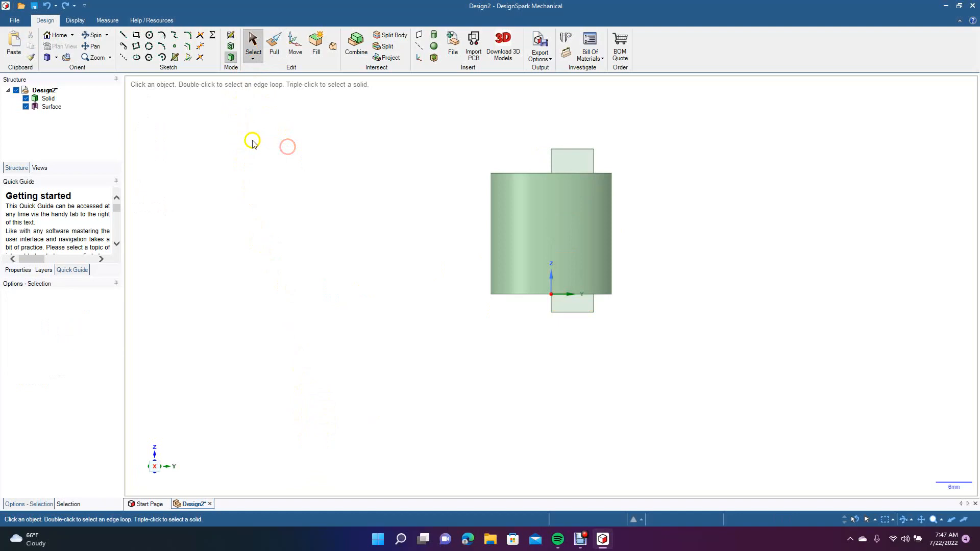
key("k")
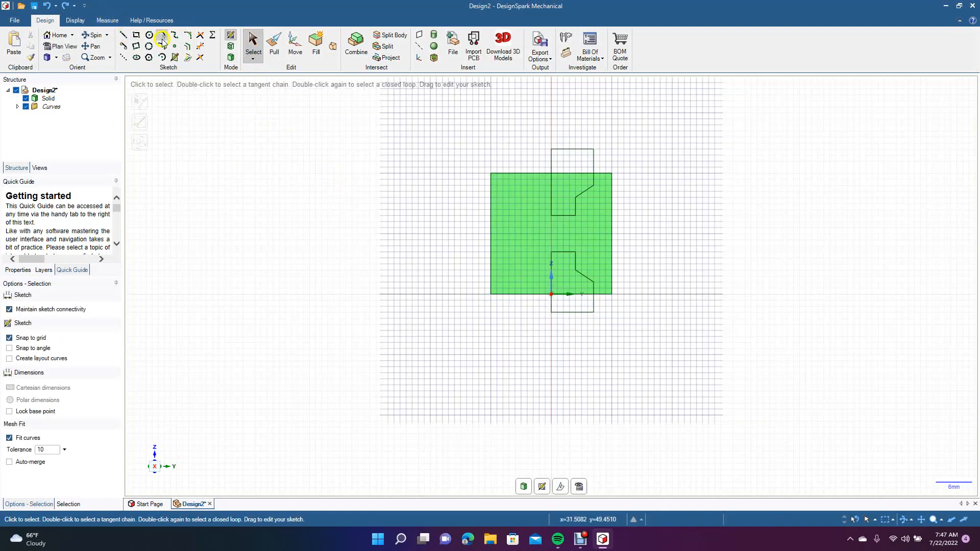
left_click(135, 38)
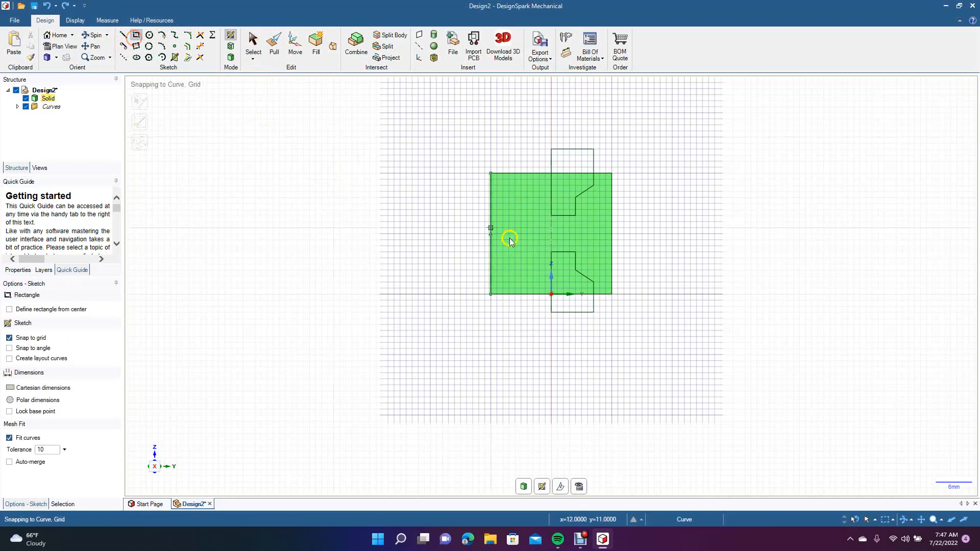
left_click(551, 215)
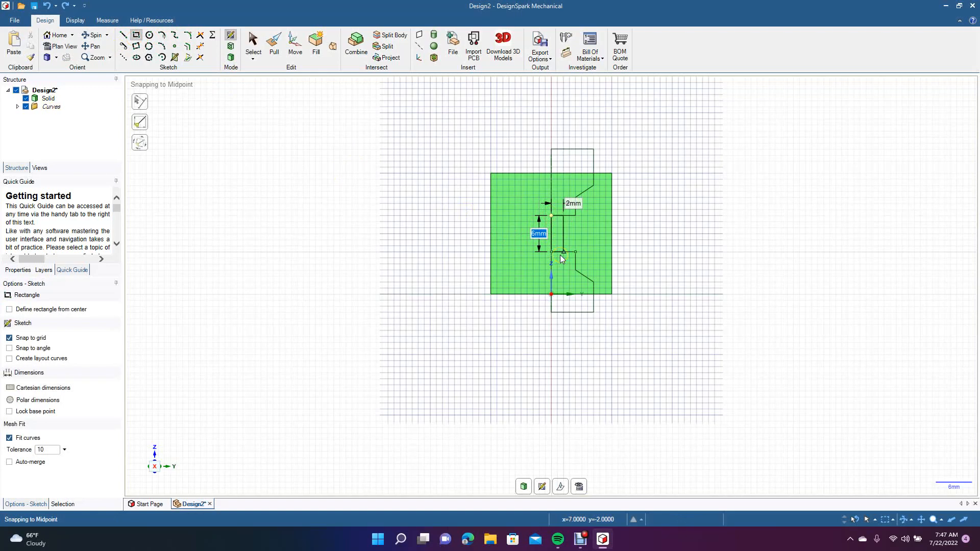
type("1.5")
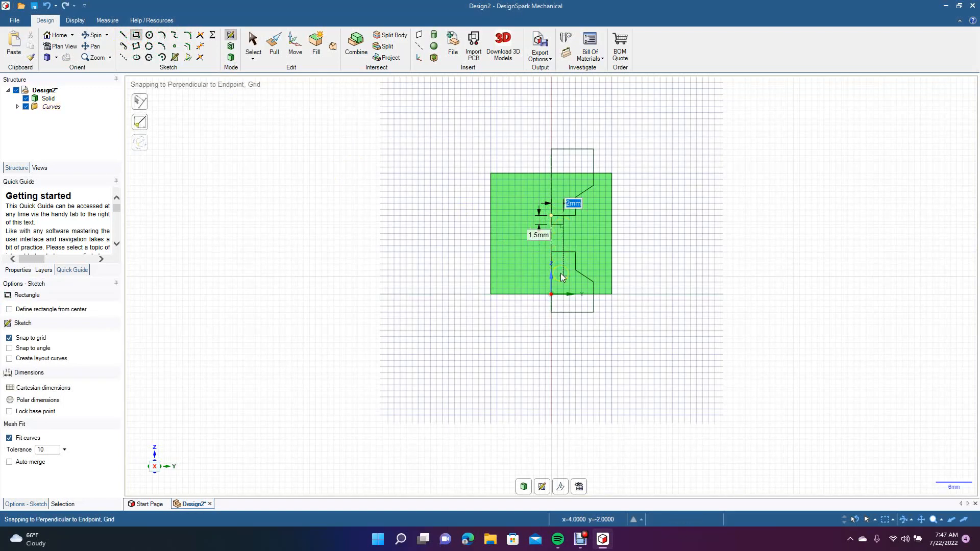
key("Return")
Sketch a rectangle 1.5 mm wide and 6 mm high along the axis, bridging the upper and lower profiles.
left_click(552, 215)
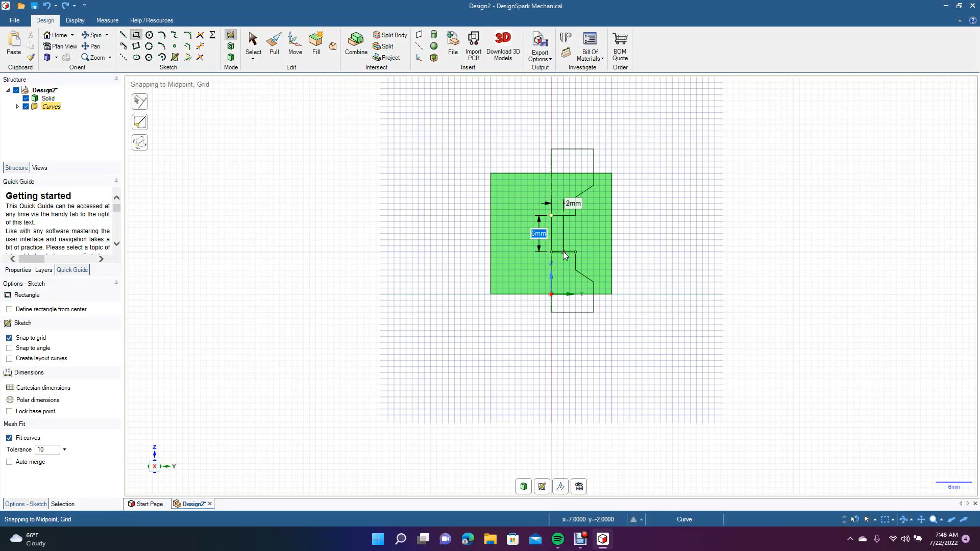
key("Tab")
type("1.5")
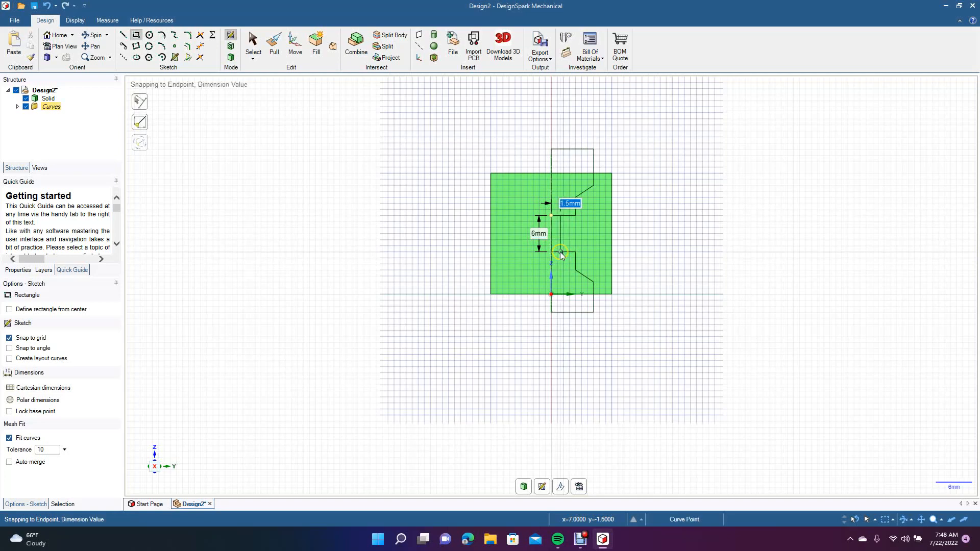
left_click(253, 42)
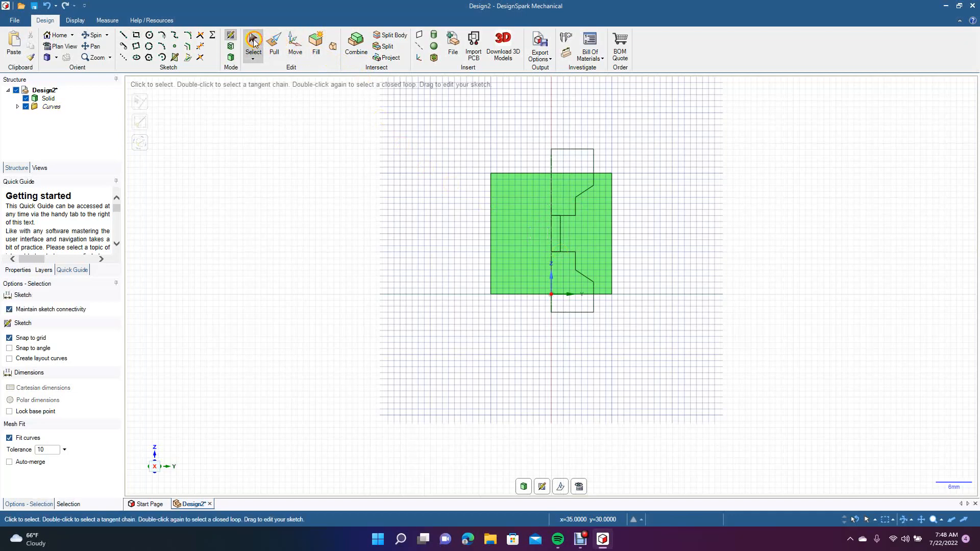
Trim away the rectangle's two short edges shared with the profiles so everything forms one closed outline.
left_click(196, 48)
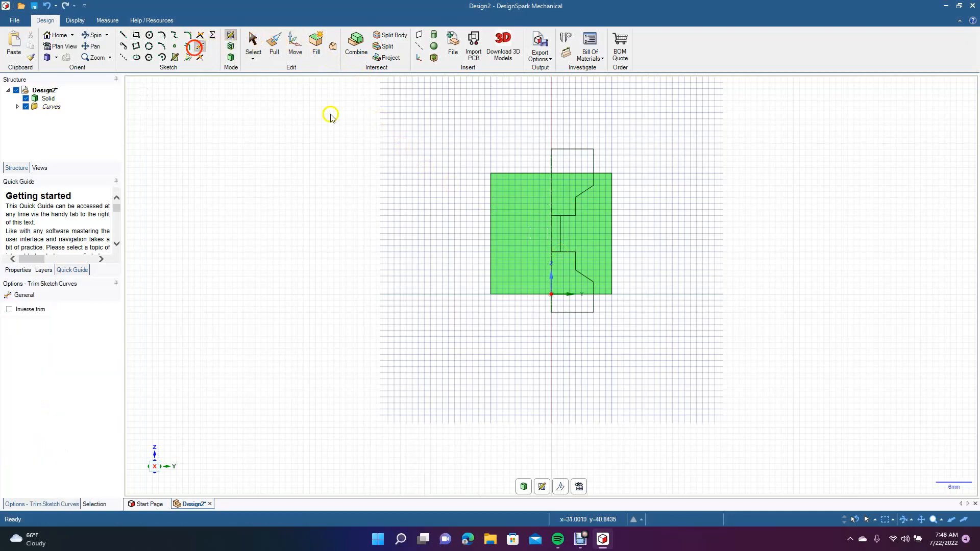
left_click(558, 219)
left_click(555, 252)
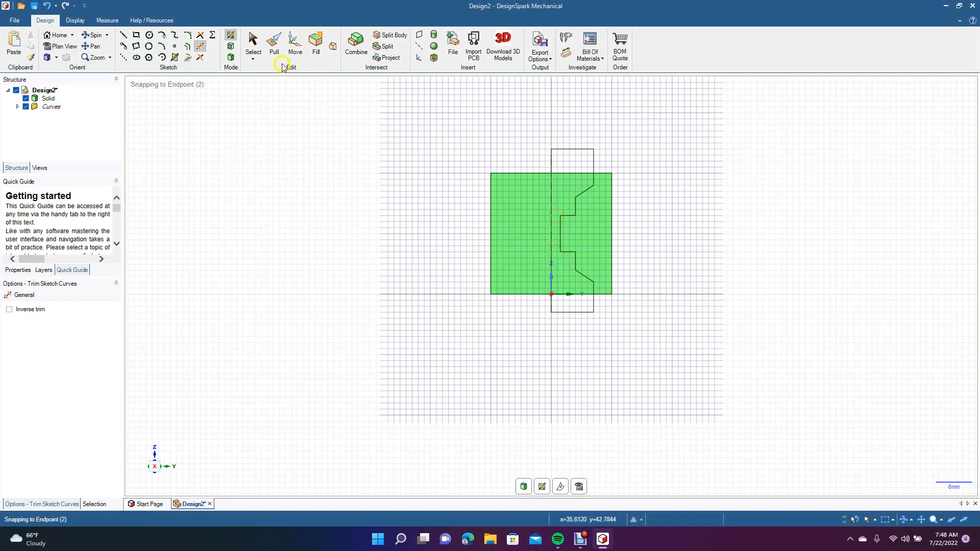
Cut the cylinder by fully revolving the joined profile around the central axis with Pull.
left_click(274, 46)
left_click(568, 164)
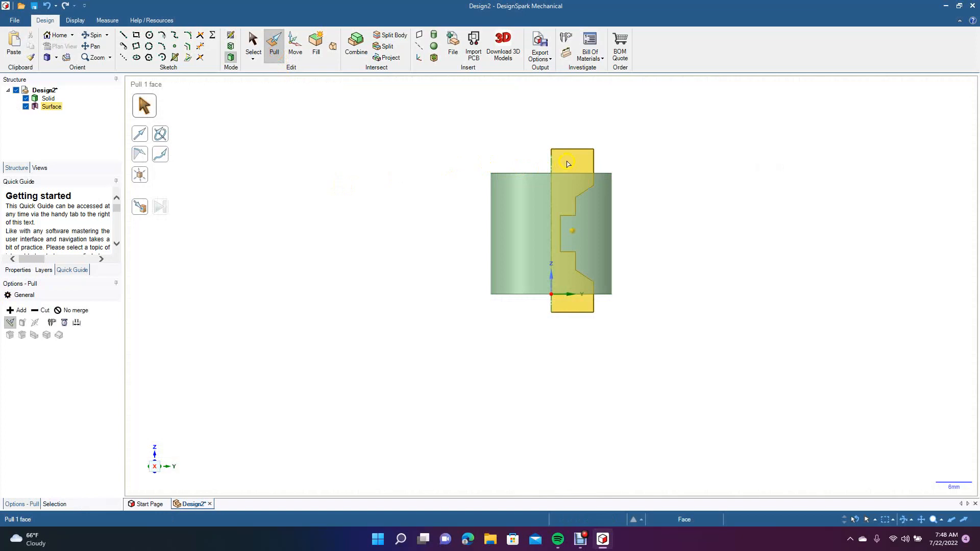
left_click(568, 164)
left_click(161, 136)
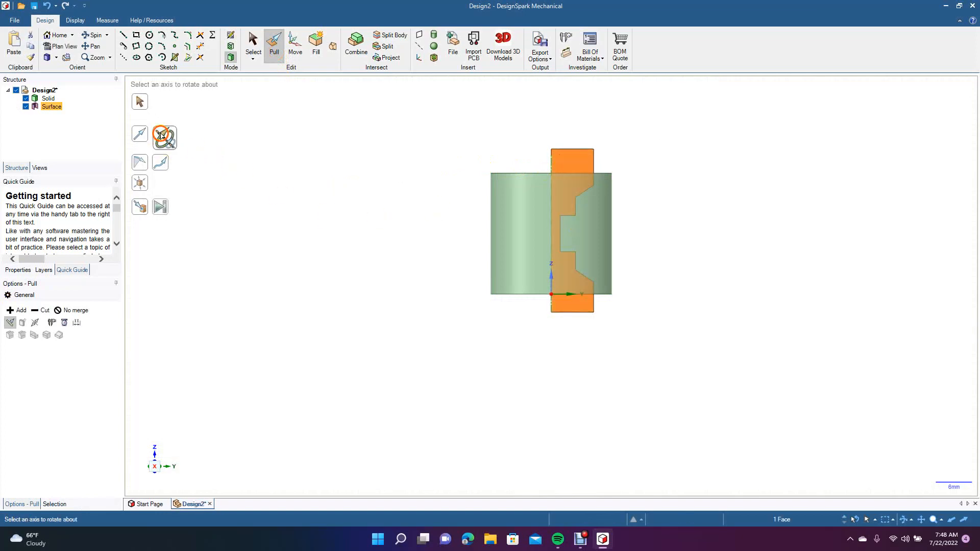
left_click(41, 313)
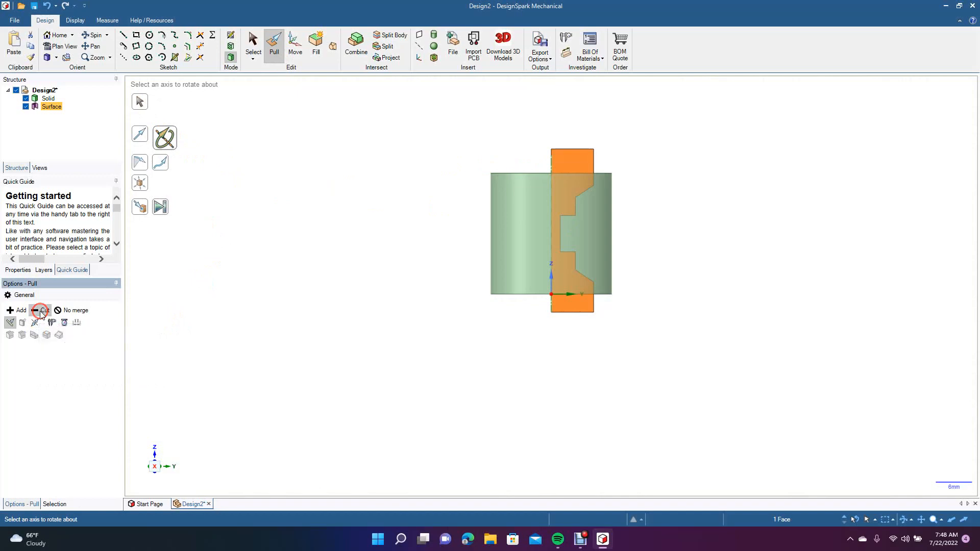
left_click(553, 166)
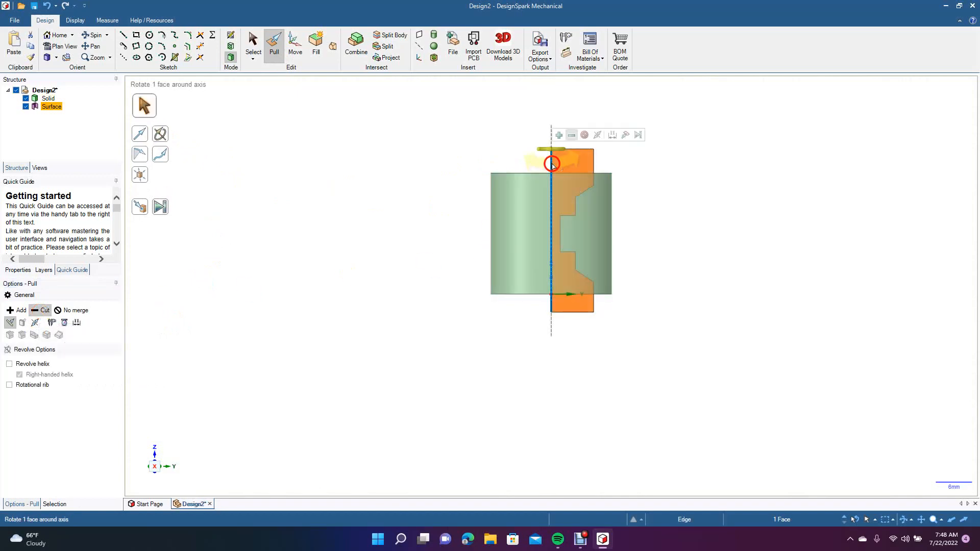
left_click(160, 208)
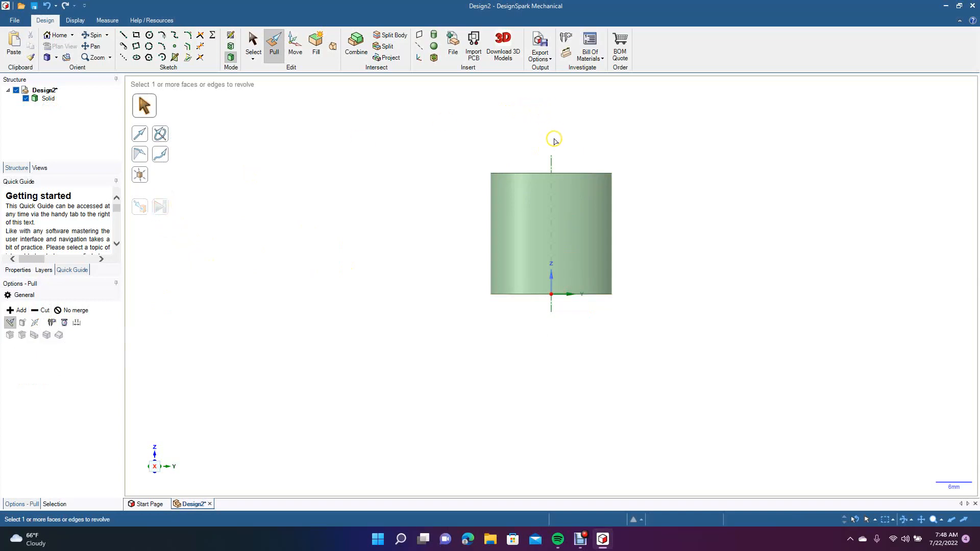
Chamfer the cylinder's outer top edge by about 0.67 mm.
left_click(105, 37)
left_click_drag(304, 162, 237, 200)
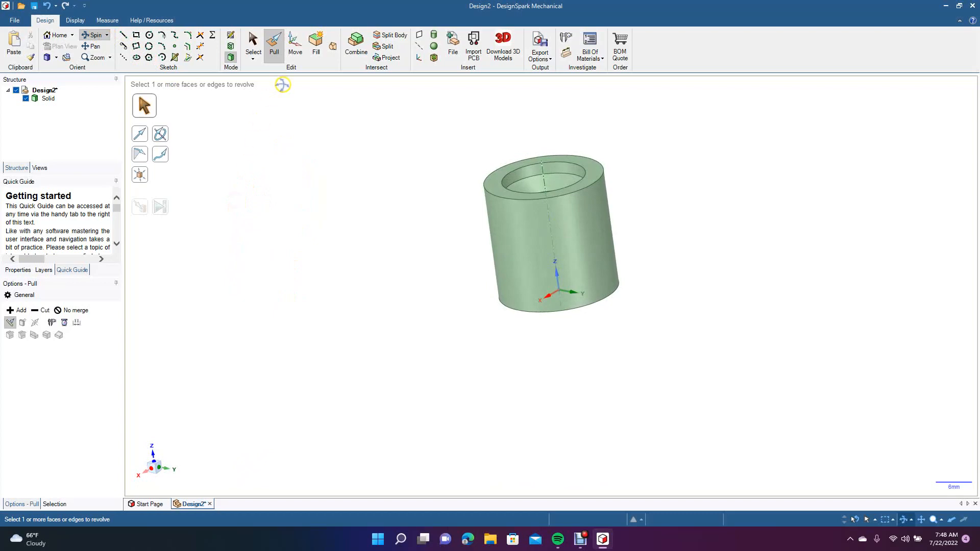
left_click(275, 51)
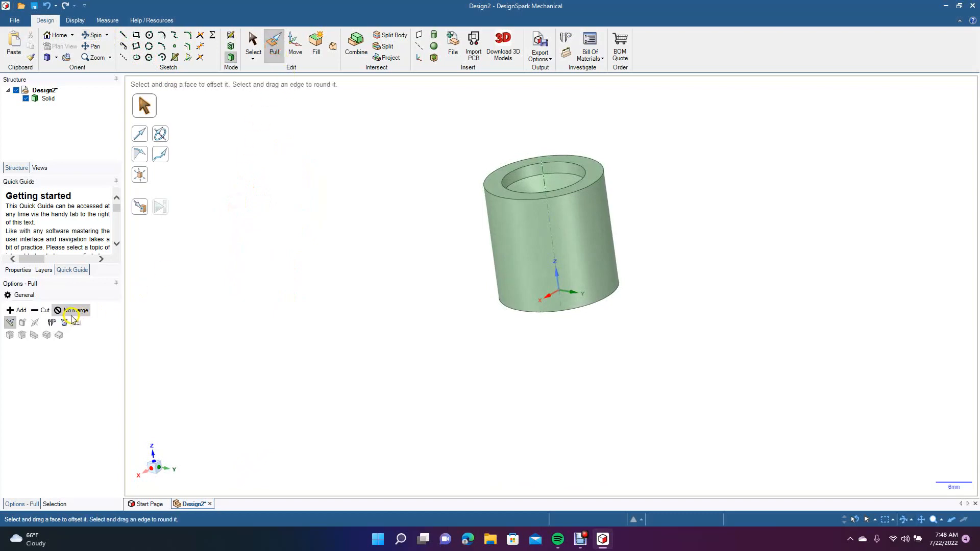
left_click(505, 203)
left_click(506, 201)
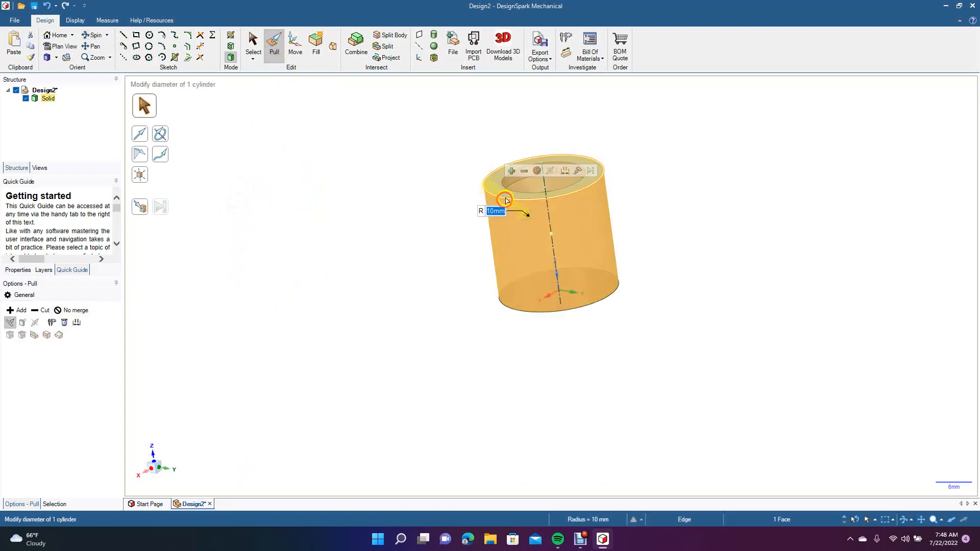
left_click(504, 198)
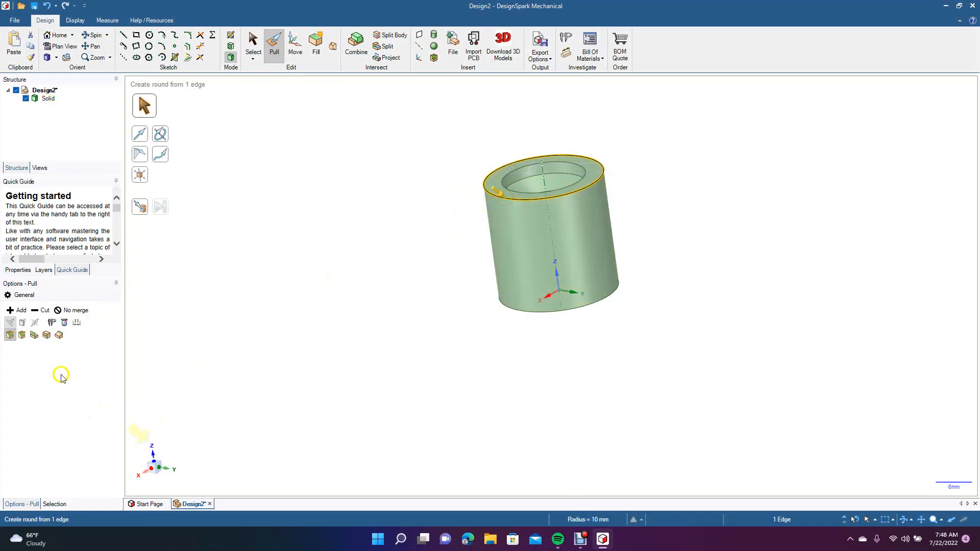
left_click(23, 335)
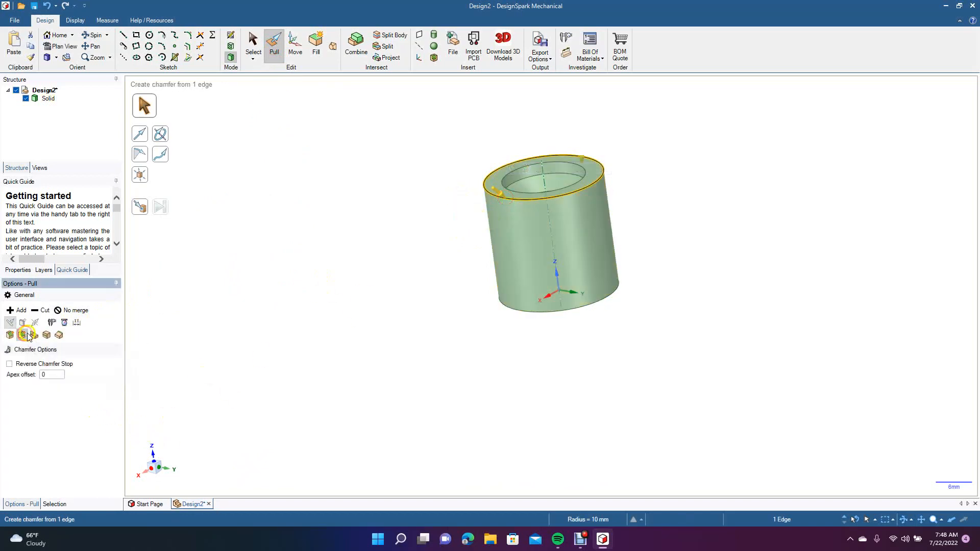
left_click_drag(514, 200, 517, 204)
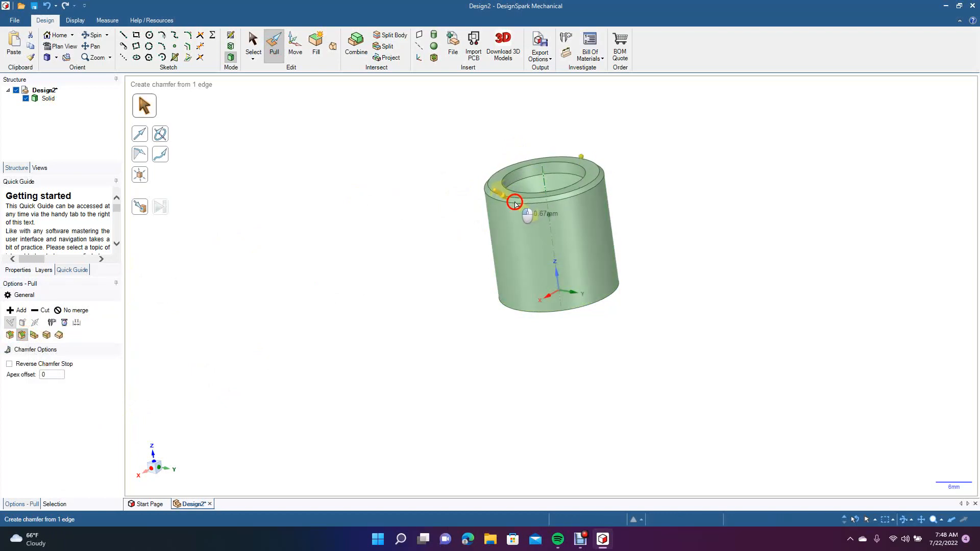
left_click_drag(516, 203, 516, 203)
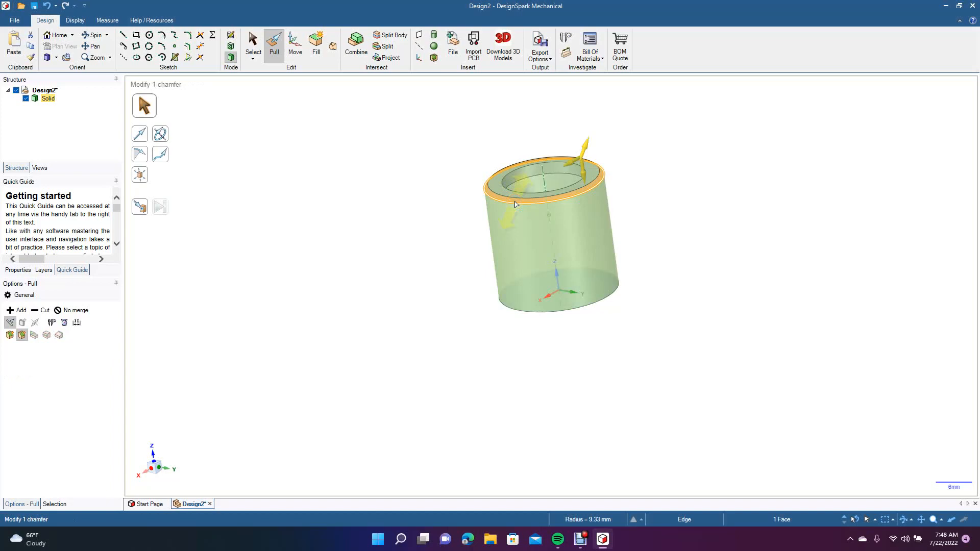
Replace the chamfer on the cylinder's outer top edge with a 0.5 mm chamfer.
left_click(422, 245)
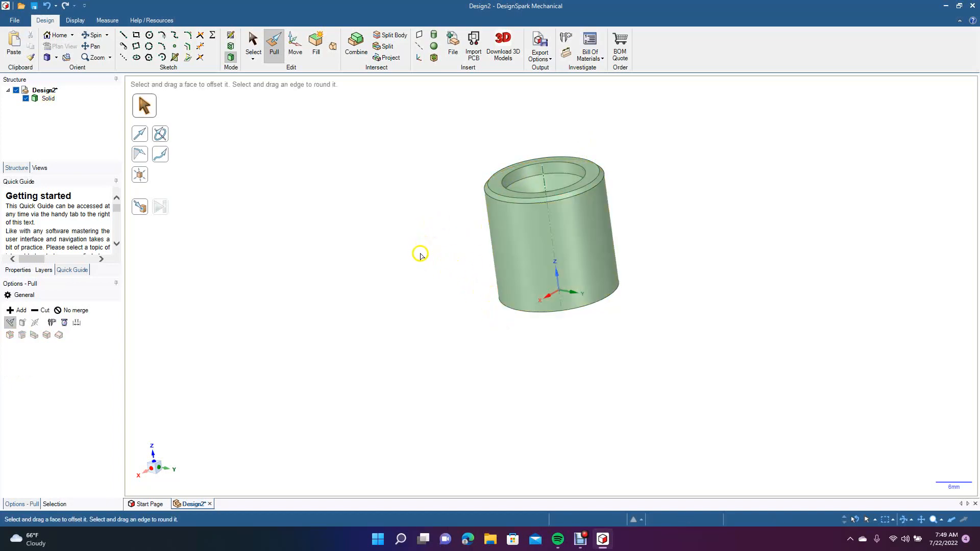
left_click(491, 194)
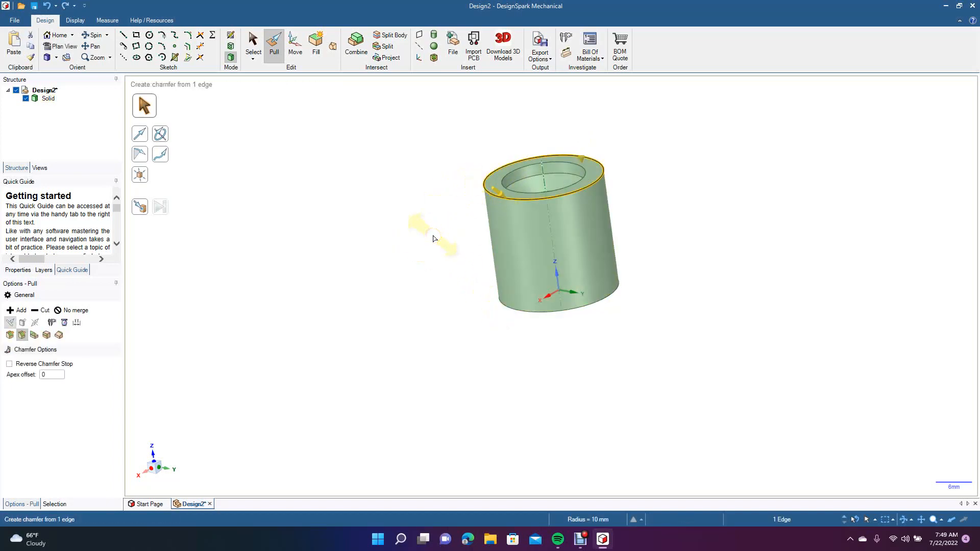
key("Return")
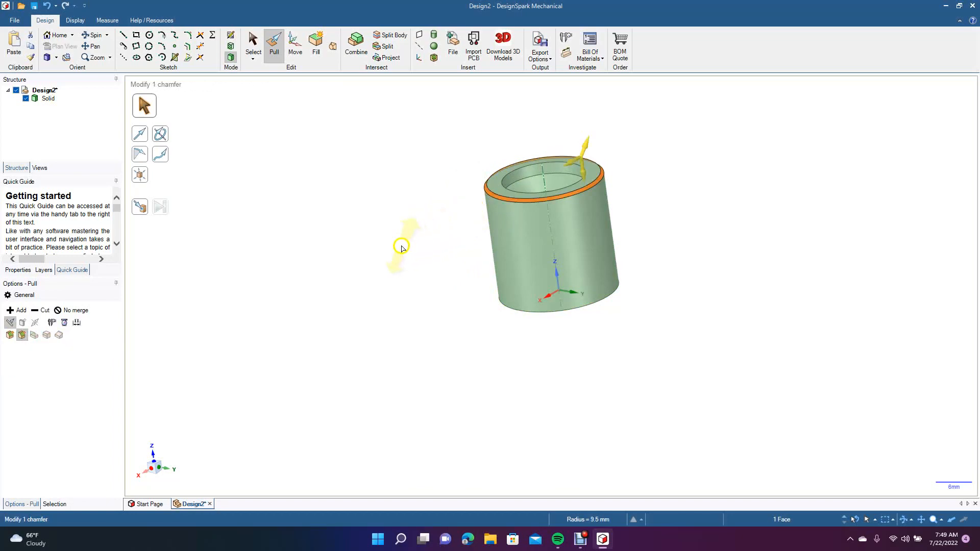
left_click(394, 249)
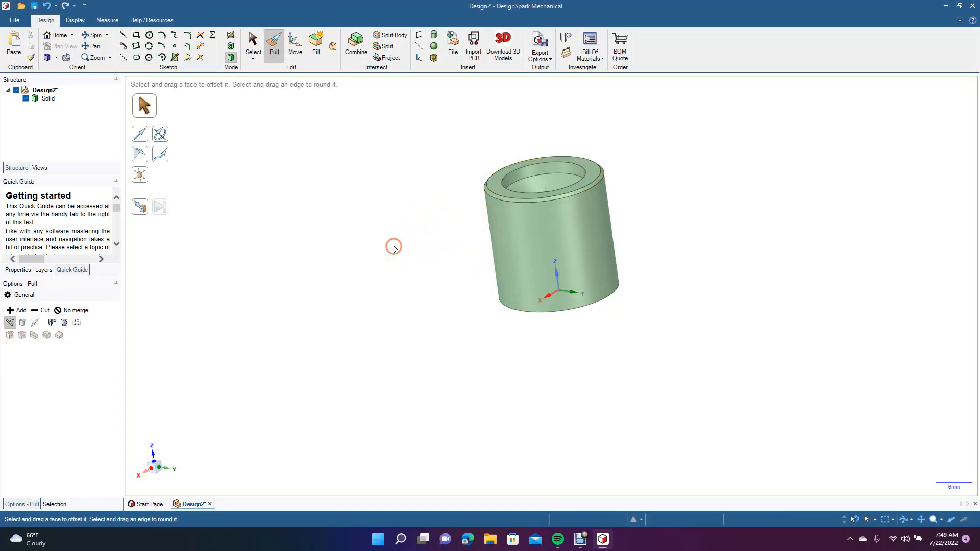
Chamfer the cylinder's outer bottom edge by 0.5 mm.
left_click(529, 312)
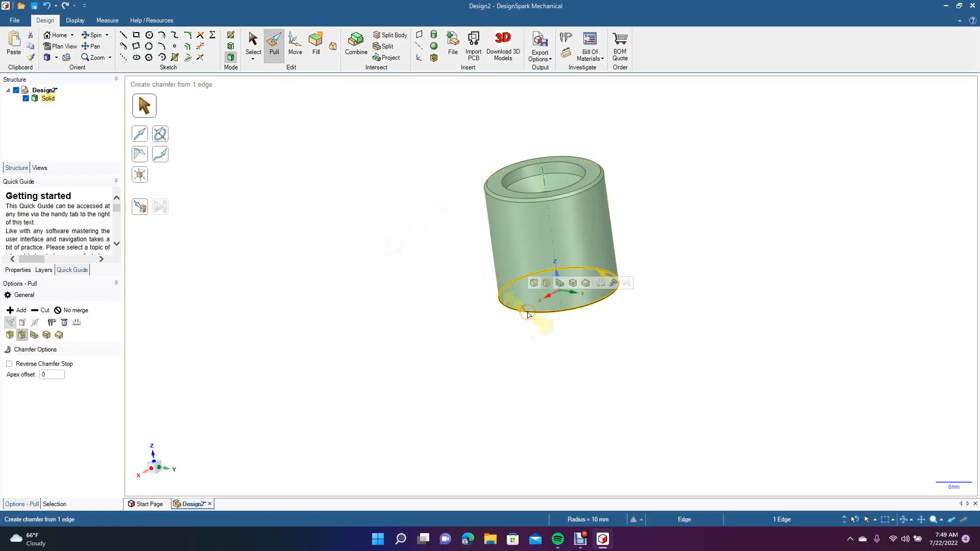
type(".5")
key("Return")
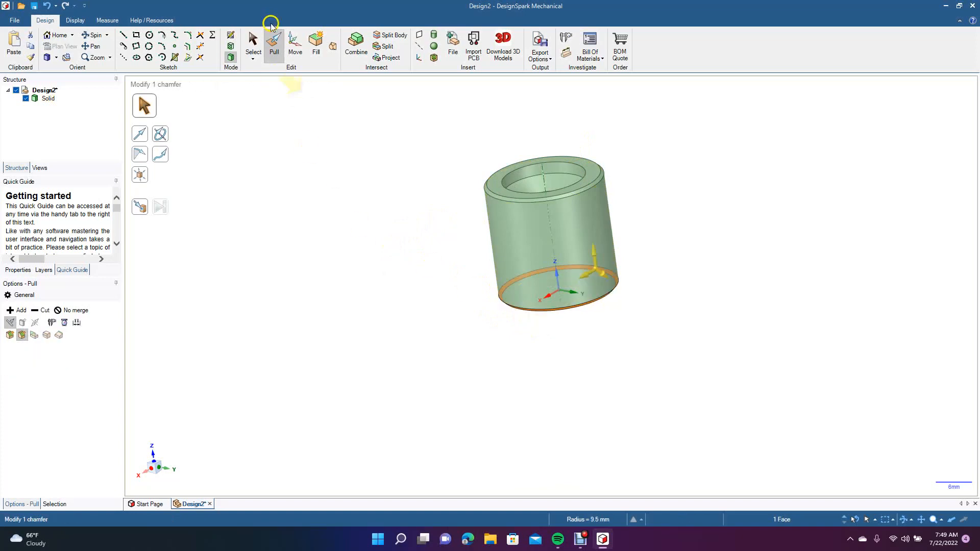
Chamfer the inner circular edge of the upper bore with Pull.
left_click(253, 44)
left_click(95, 34)
left_click_drag(367, 156, 328, 214)
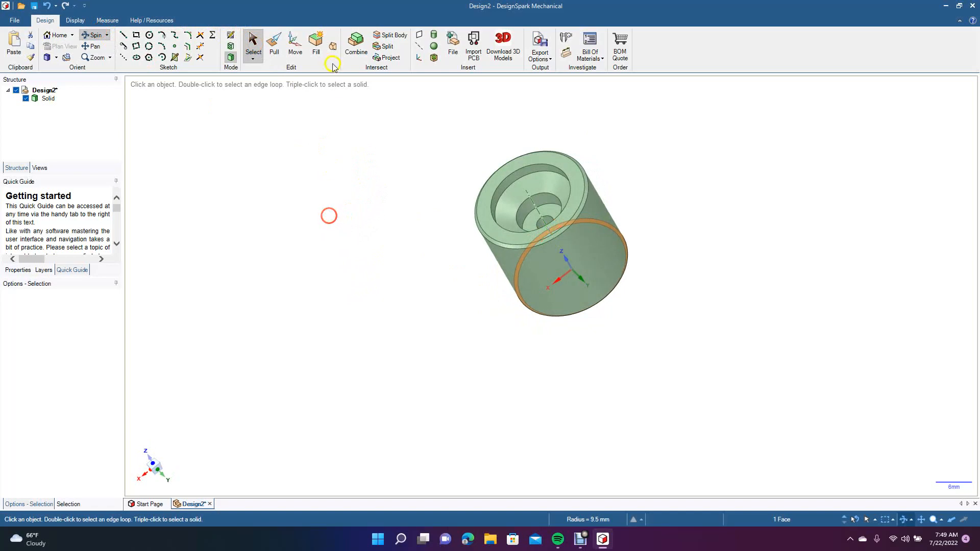
left_click(283, 42)
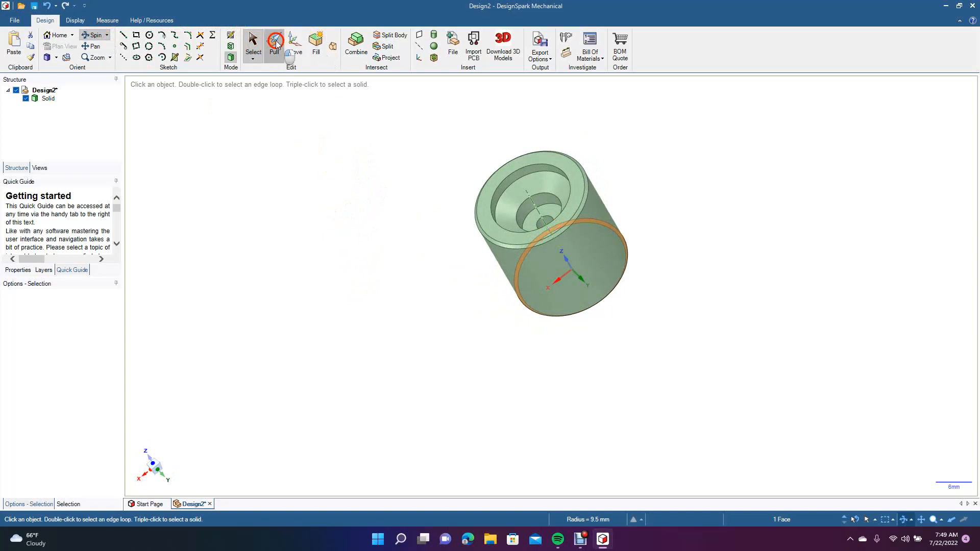
left_click(509, 190)
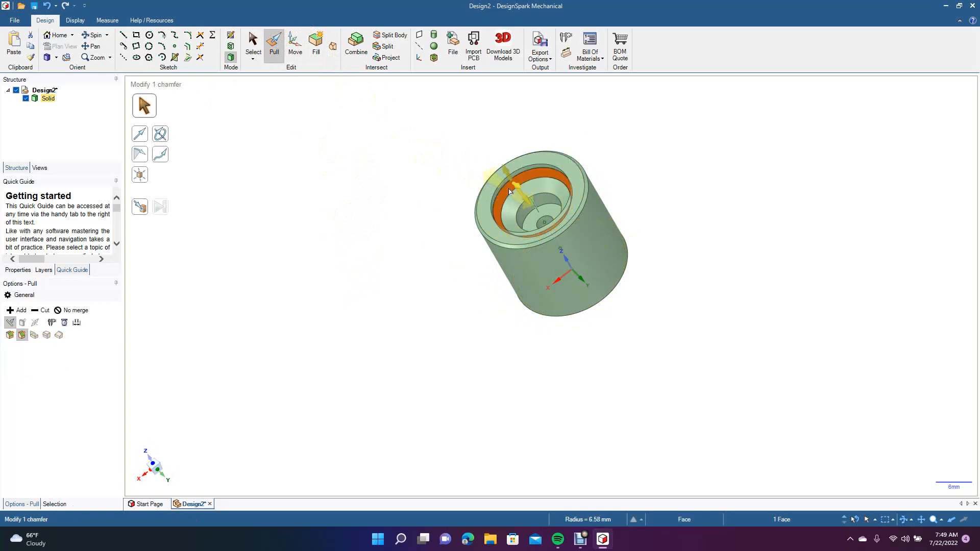
left_click(354, 187)
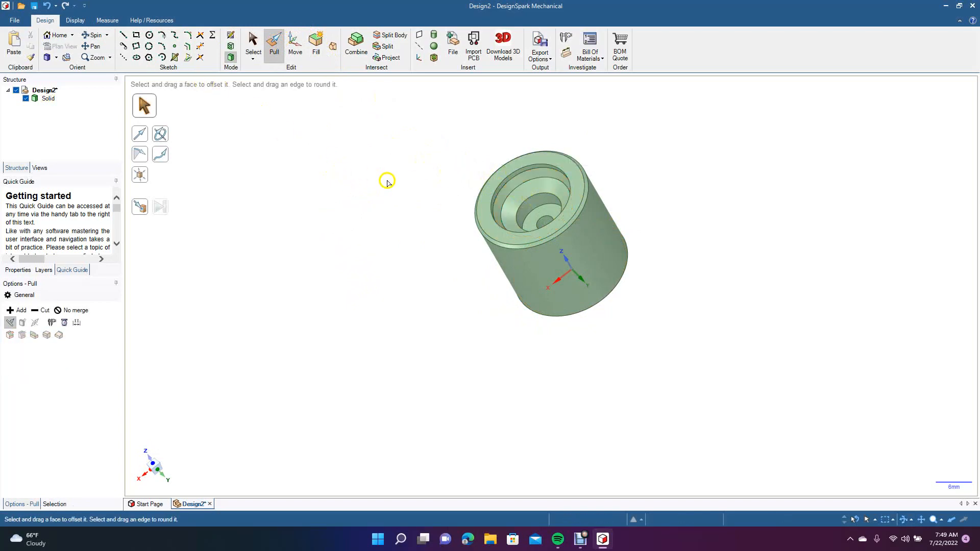
Round the inner circular edge of the lower bore with a 1 mm radius using Pull.
left_click(94, 34)
left_click_drag(317, 197, 39, 149)
left_click(548, 194)
left_click(273, 47)
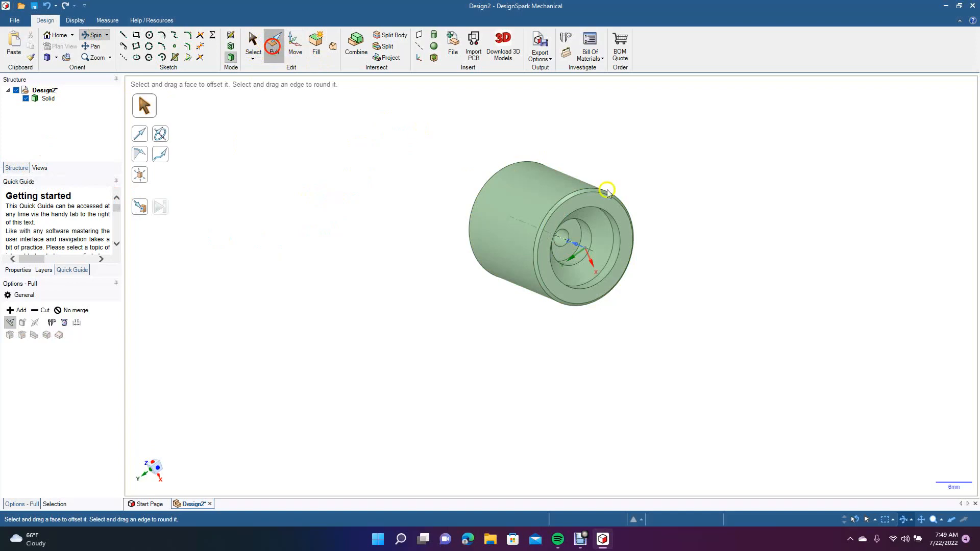
left_click(613, 239)
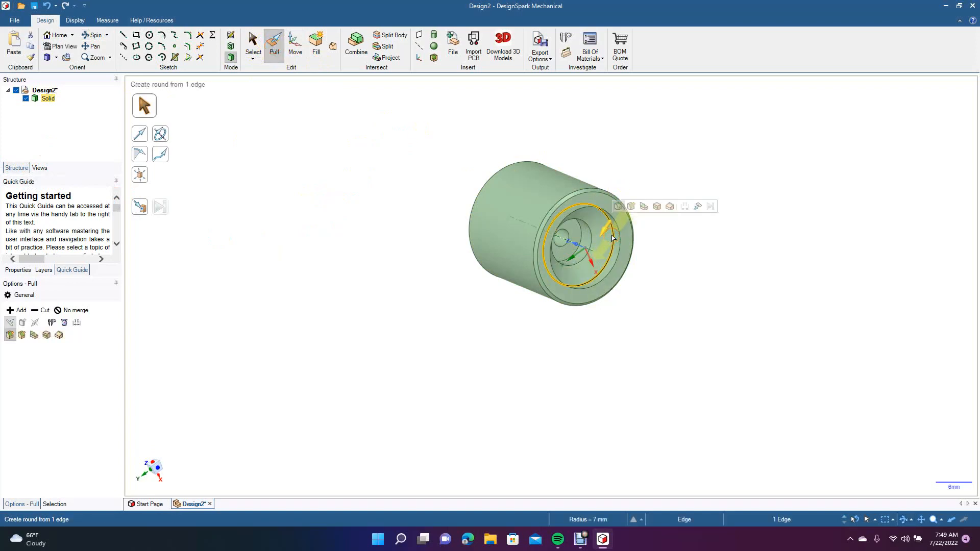
type("1")
key("Return")
left_click(403, 218)
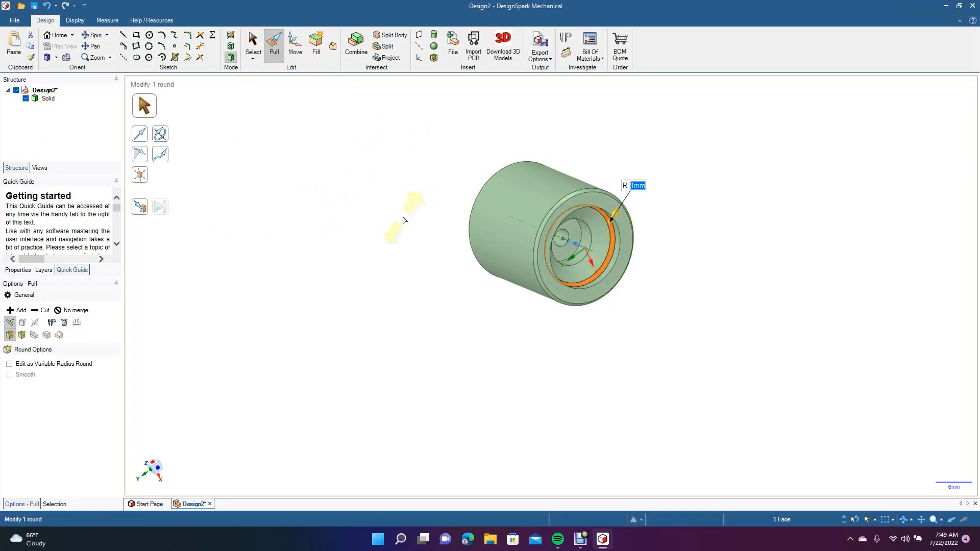
left_click(403, 219)
Examine the part's upper and lower bores and outer edges from several angles, ending in the isometric view.
left_click(95, 35)
left_click_drag(387, 209, 379, 337)
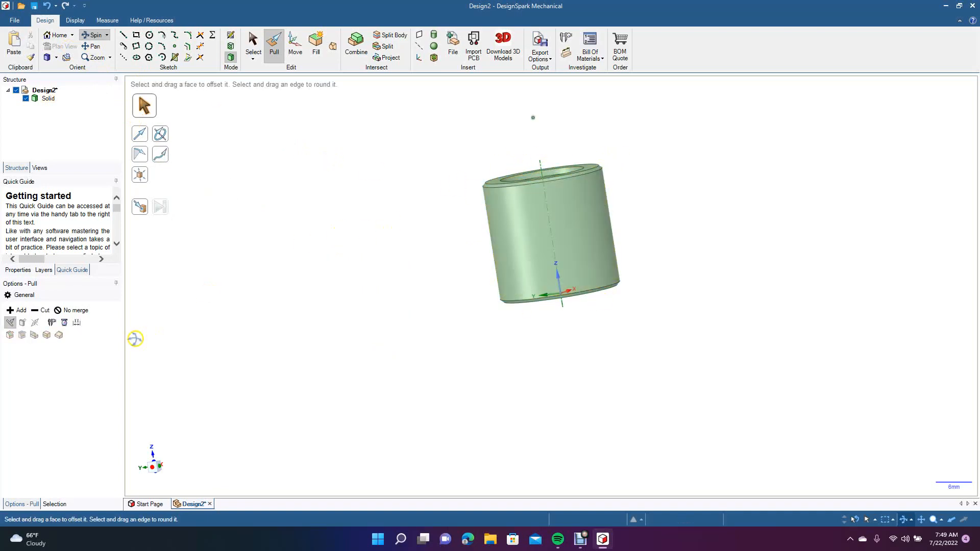
left_click(160, 133)
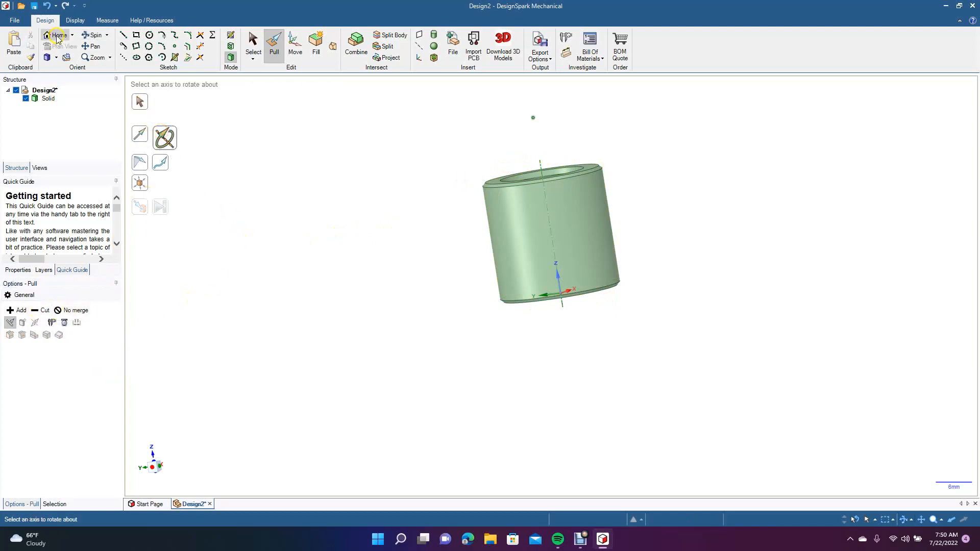
left_click(93, 35)
left_click_drag(289, 177, 281, 290)
left_click_drag(451, 242, 504, 223)
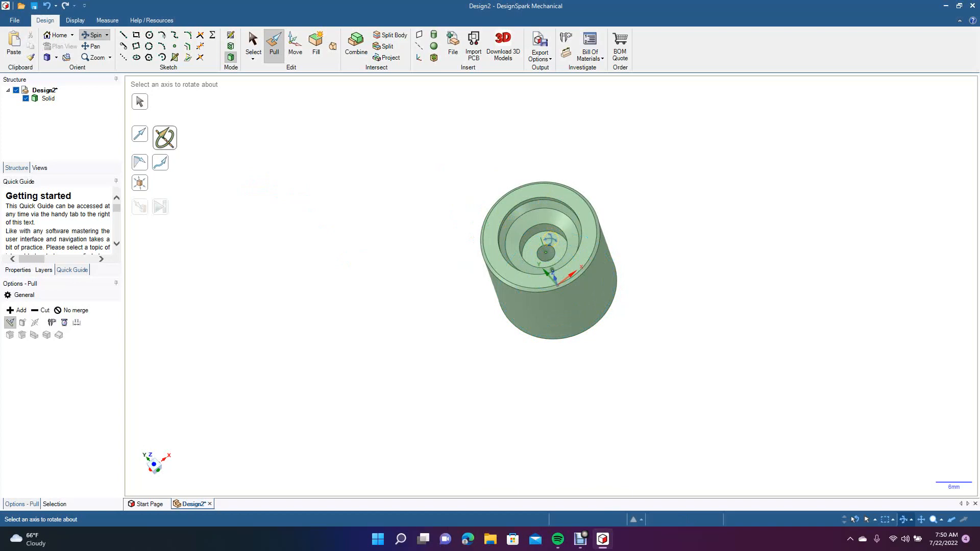
left_click_drag(419, 244, 139, 84)
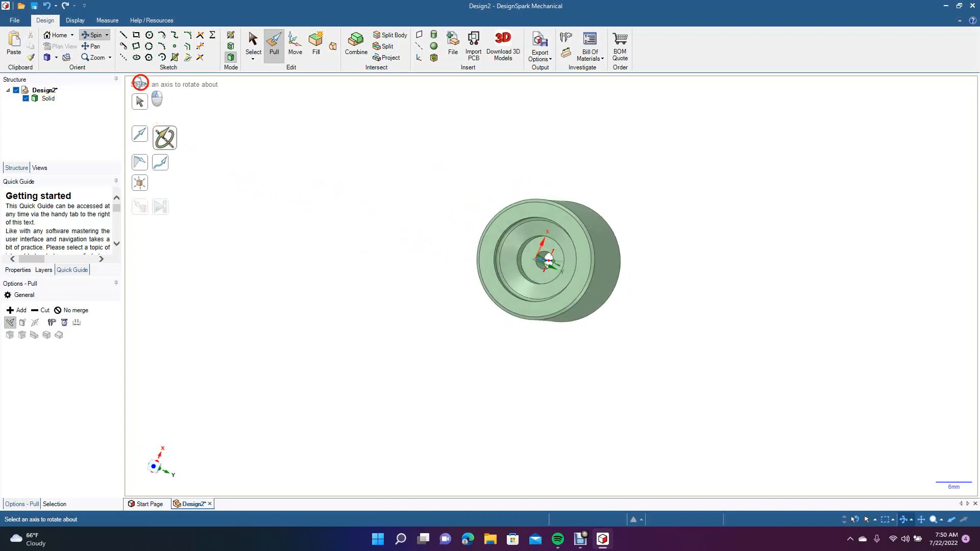
left_click_drag(436, 249, 395, 137)
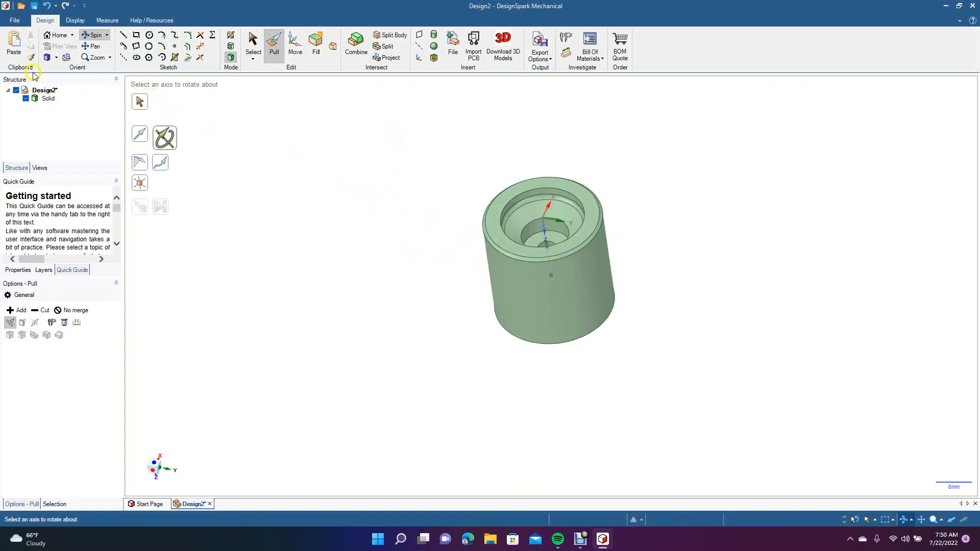
left_click(56, 58)
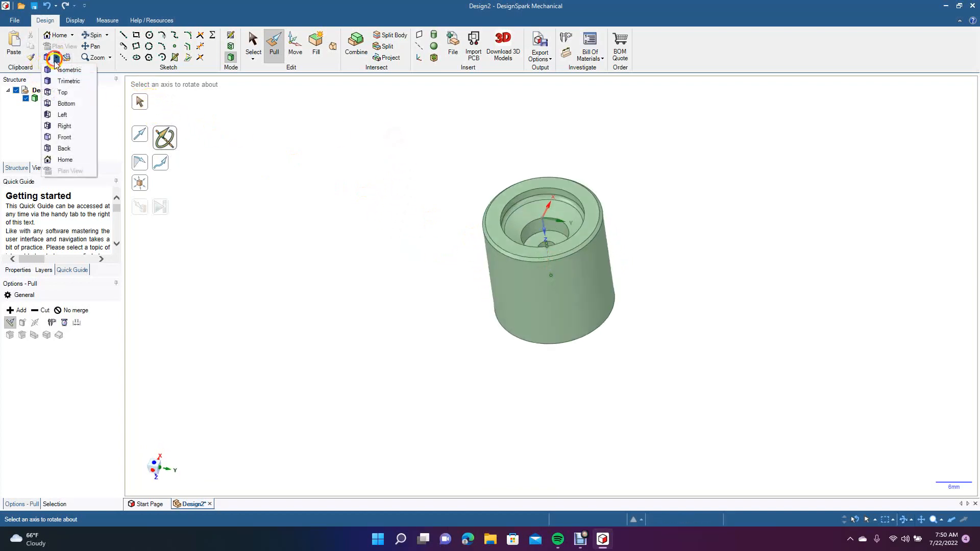
left_click(61, 69)
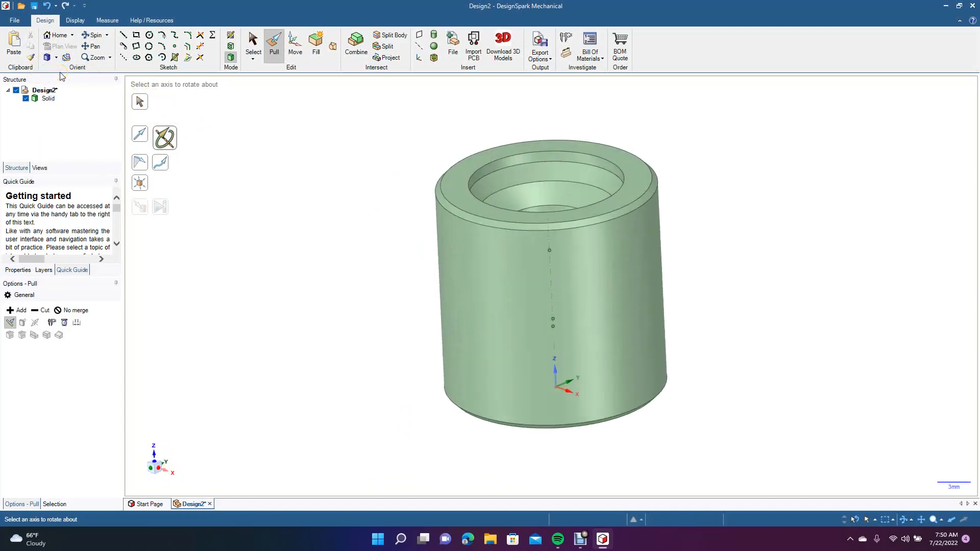